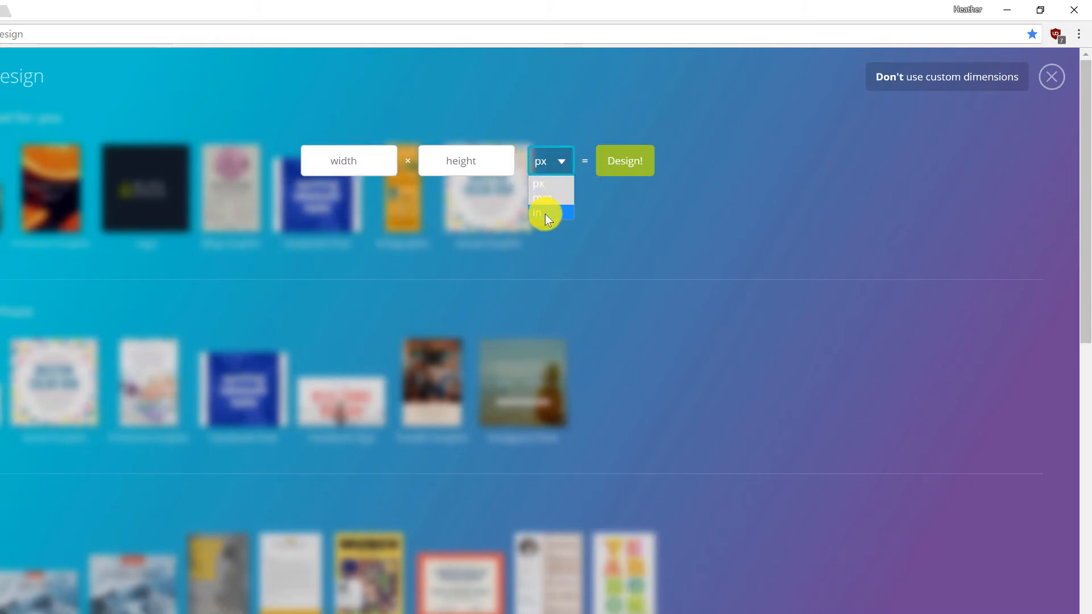
Leave the custom dimensions and create a new design from the Blog Title format.
click(725, 173)
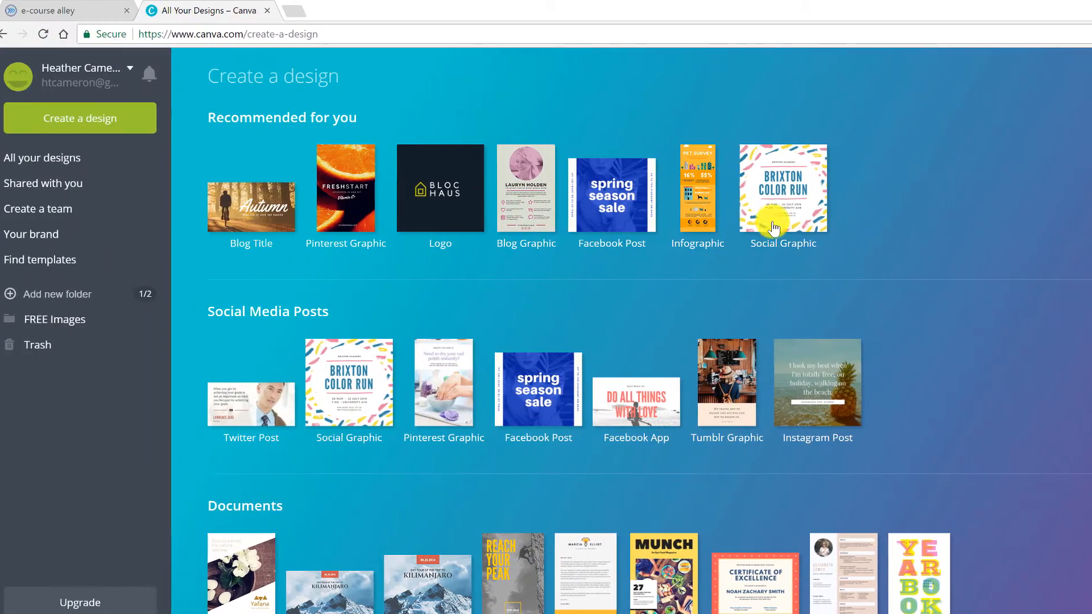
click(275, 219)
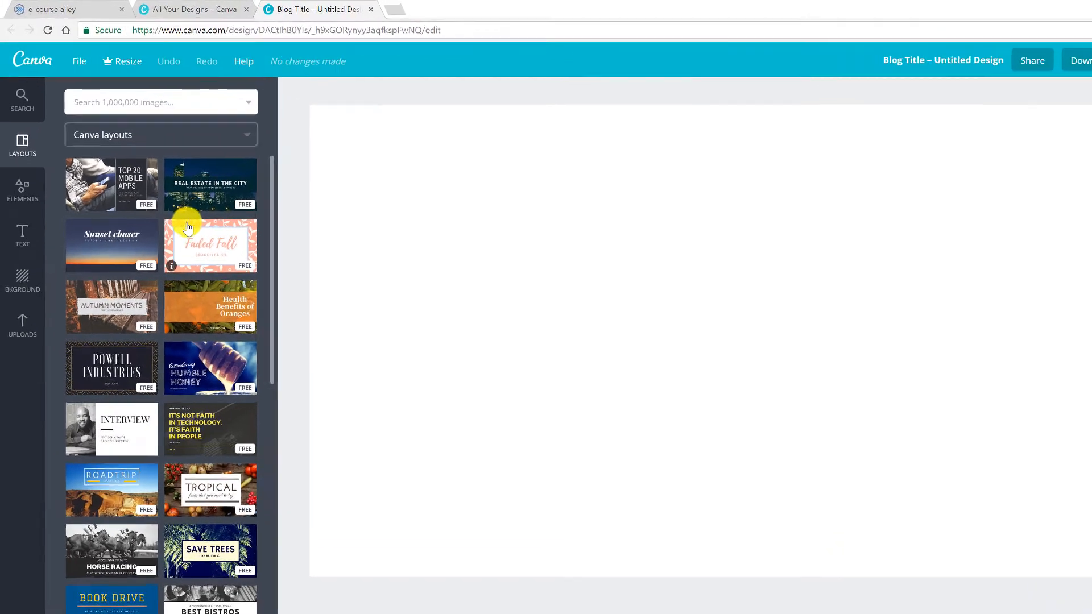
Browse the Canva layouts and apply the free "Top 20 Mobile Apps" layout to the blank page.
scroll(165, 190, down, 1)
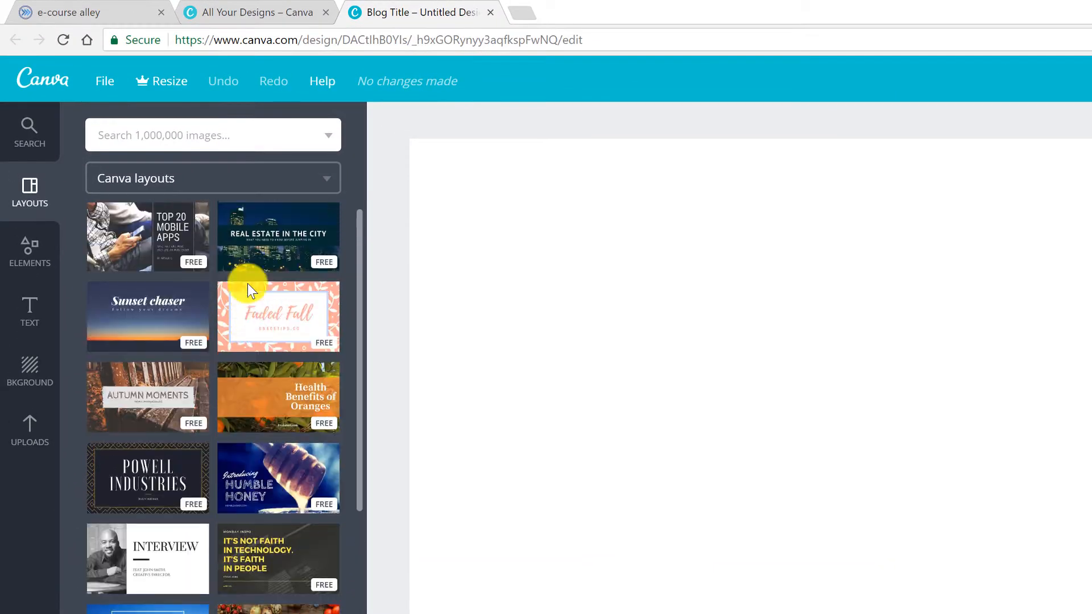
scroll(248, 284, down, 3)
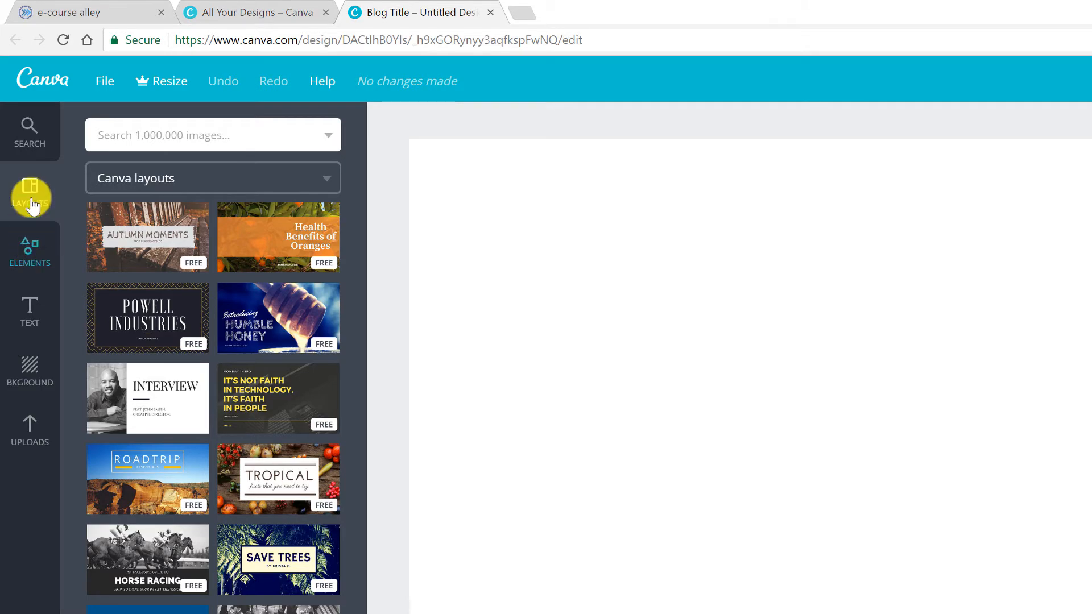
scroll(261, 431, down, 10)
scroll(129, 564, down, 15)
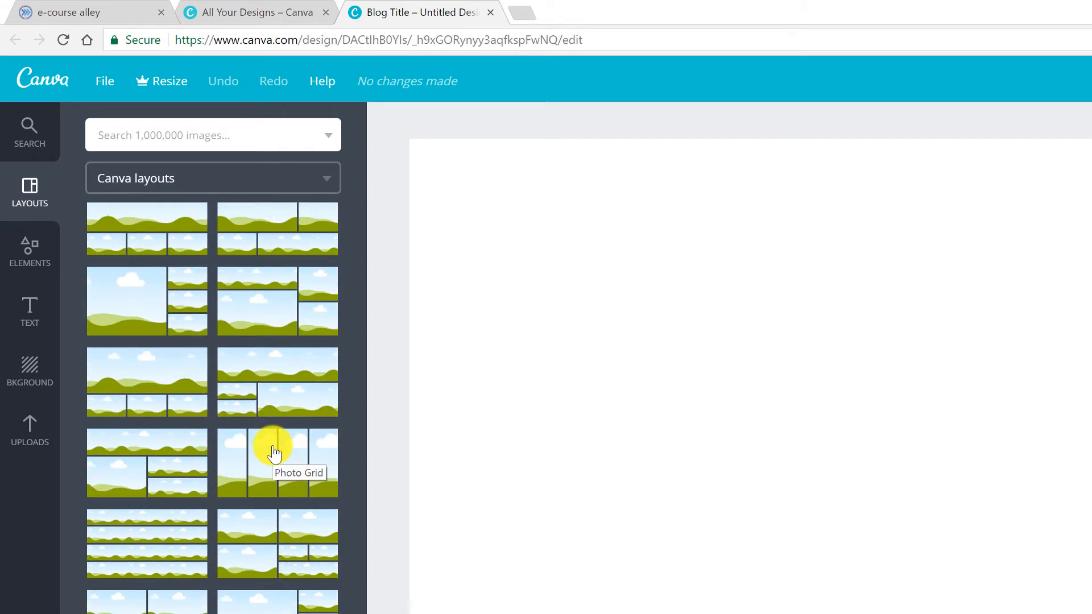
scroll(303, 449, down, 5)
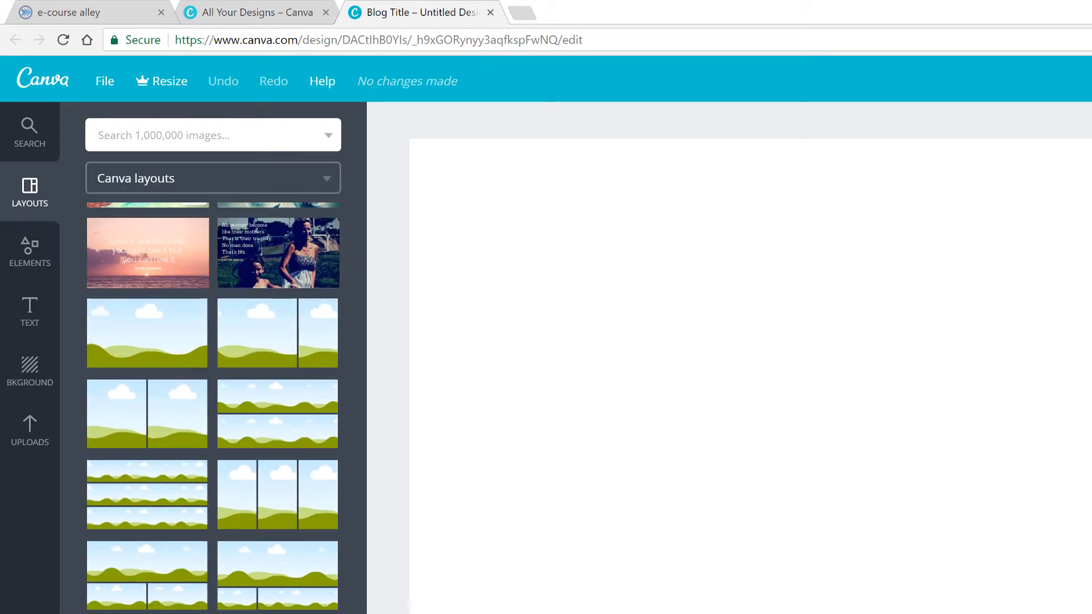
scroll(213, 398, up, 15)
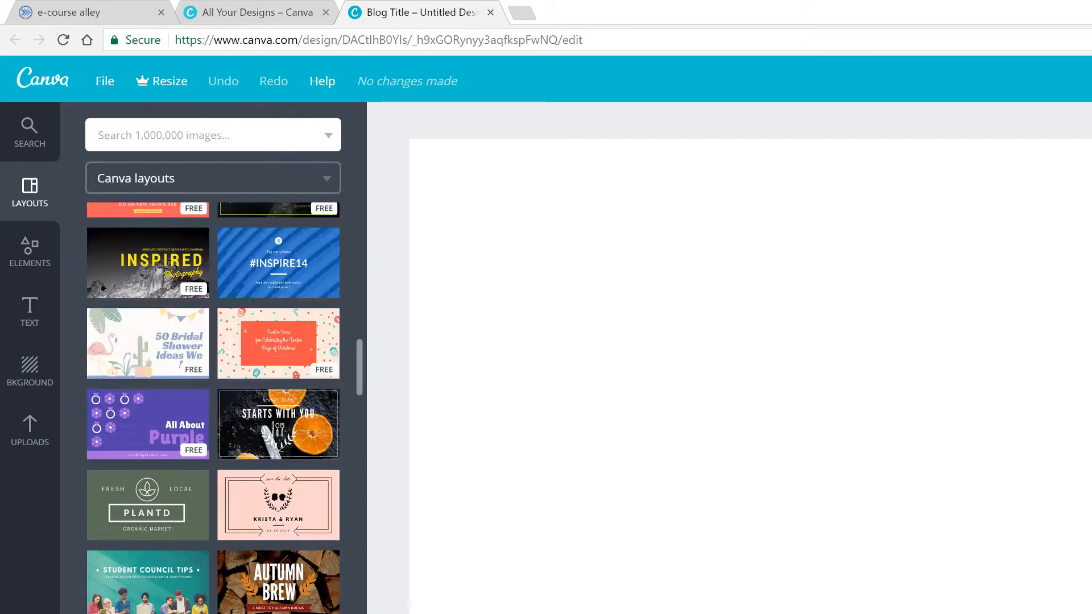
scroll(214, 408, up, 5)
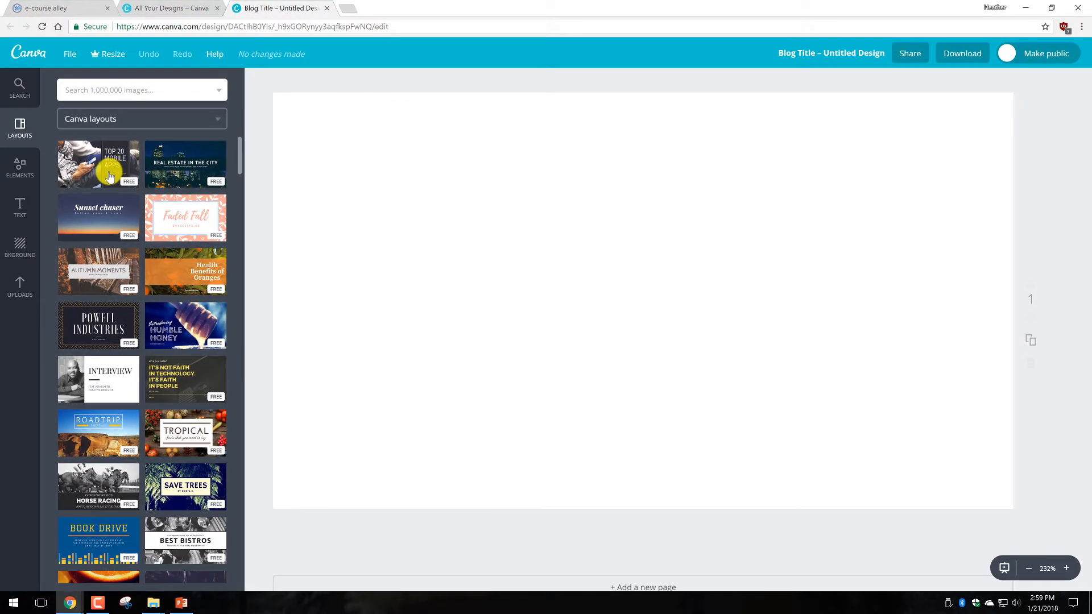
click(110, 176)
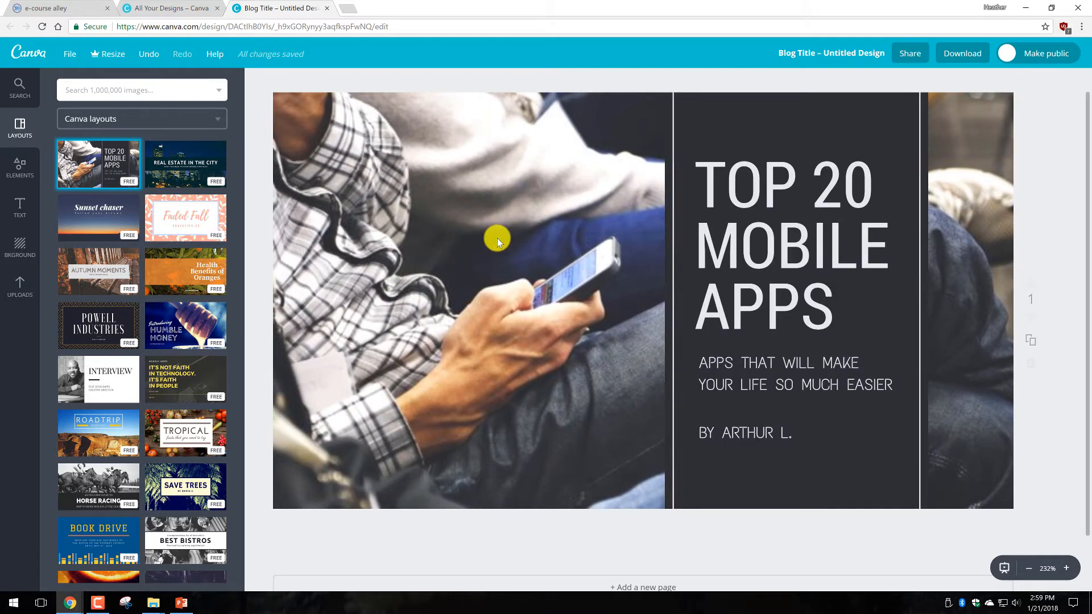
Delete the layout's background photo of the person holding a phone.
click(493, 272)
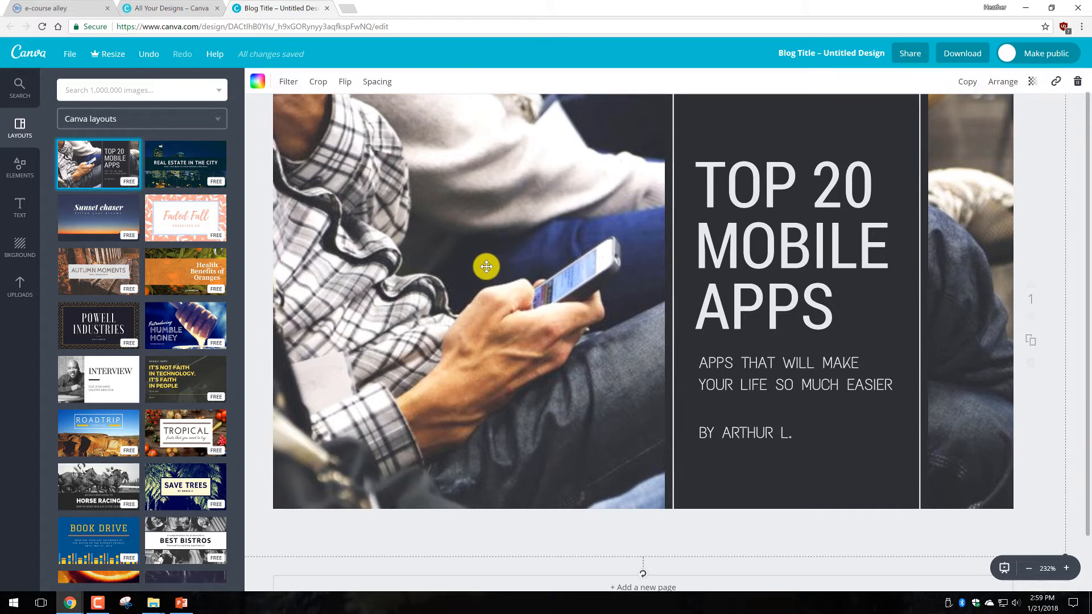
key(Delete)
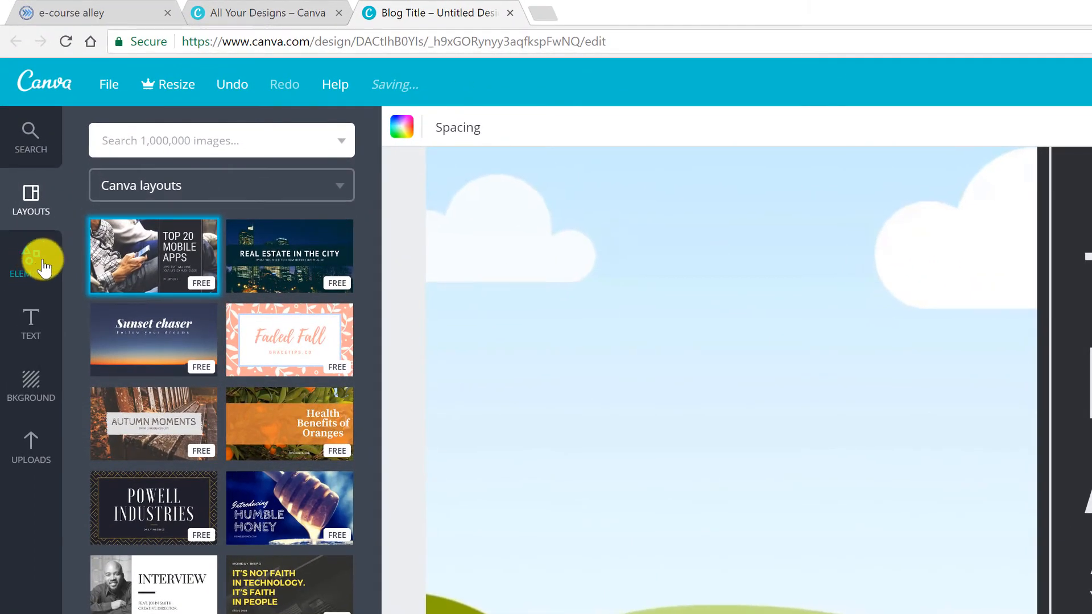
Look through the free photos offered among the elements.
click(34, 261)
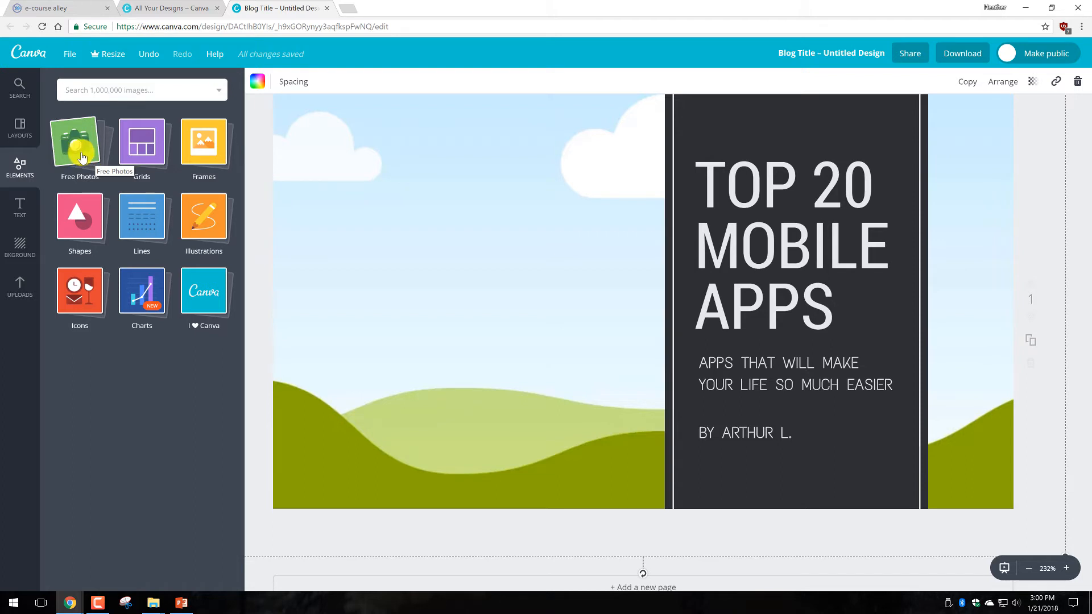
click(80, 148)
scroll(144, 286, down, 2)
scroll(144, 286, up, 3)
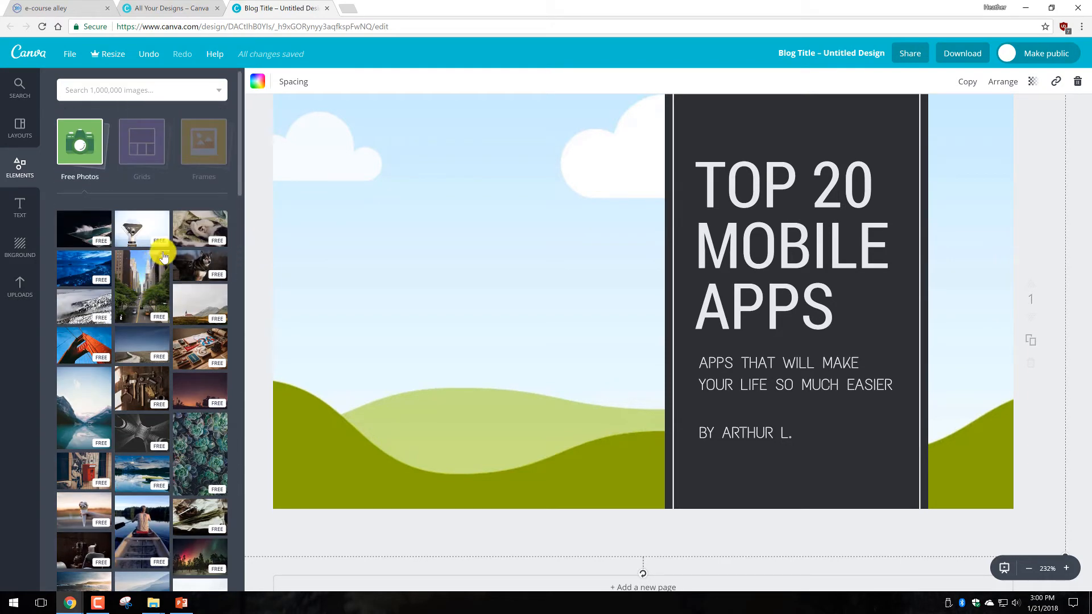
scroll(160, 267, down, 10)
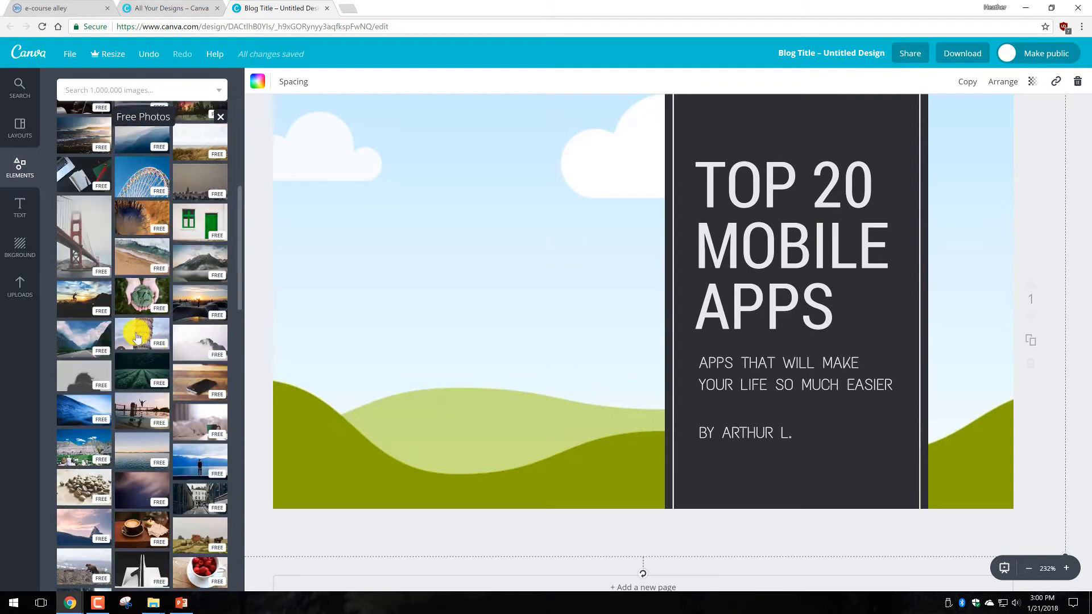
scroll(138, 338, up, 10)
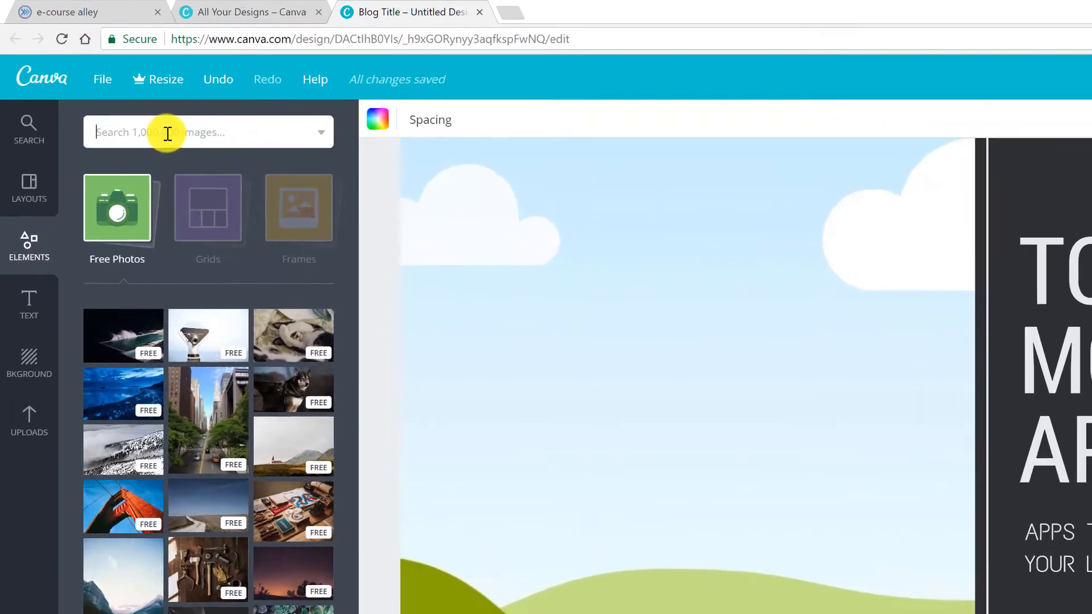
Search the images for "laptop" and fill the empty background with the free photo of a laptop, notebook and coffee on wood.
click(102, 93)
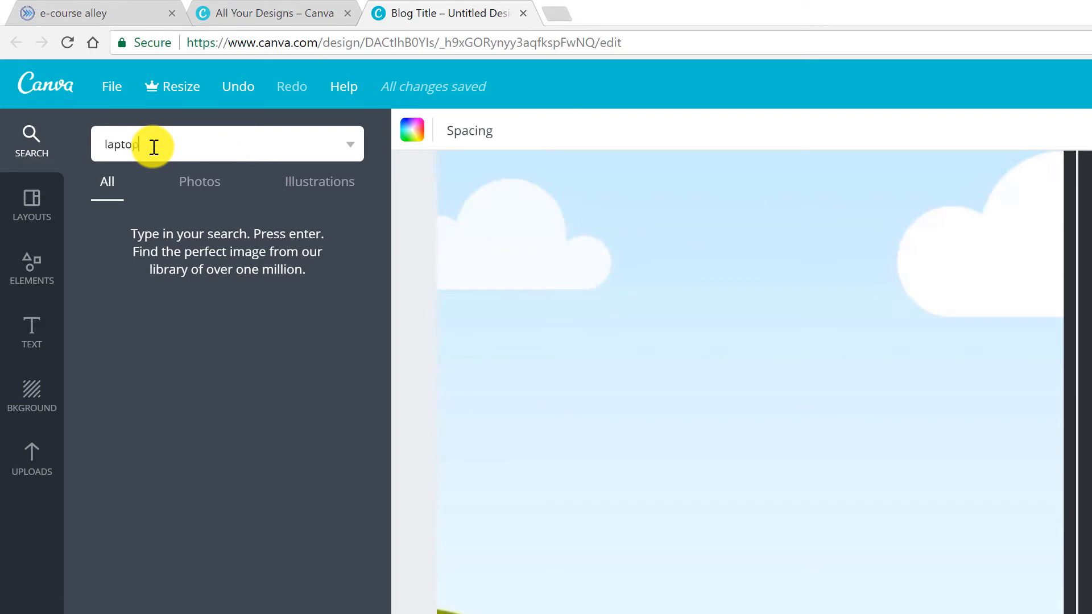
key(Return)
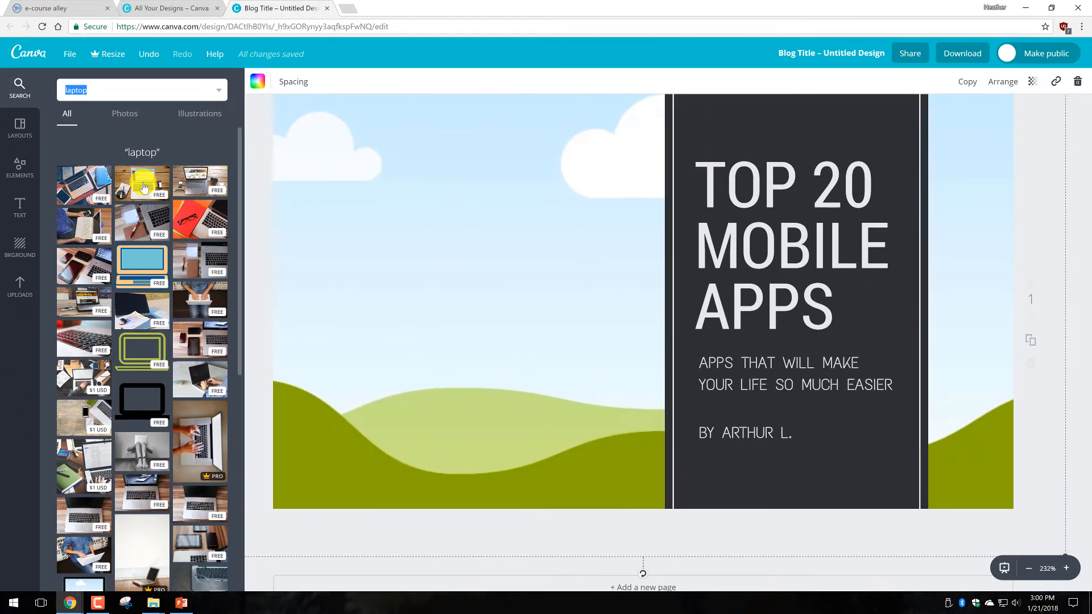
click(144, 188)
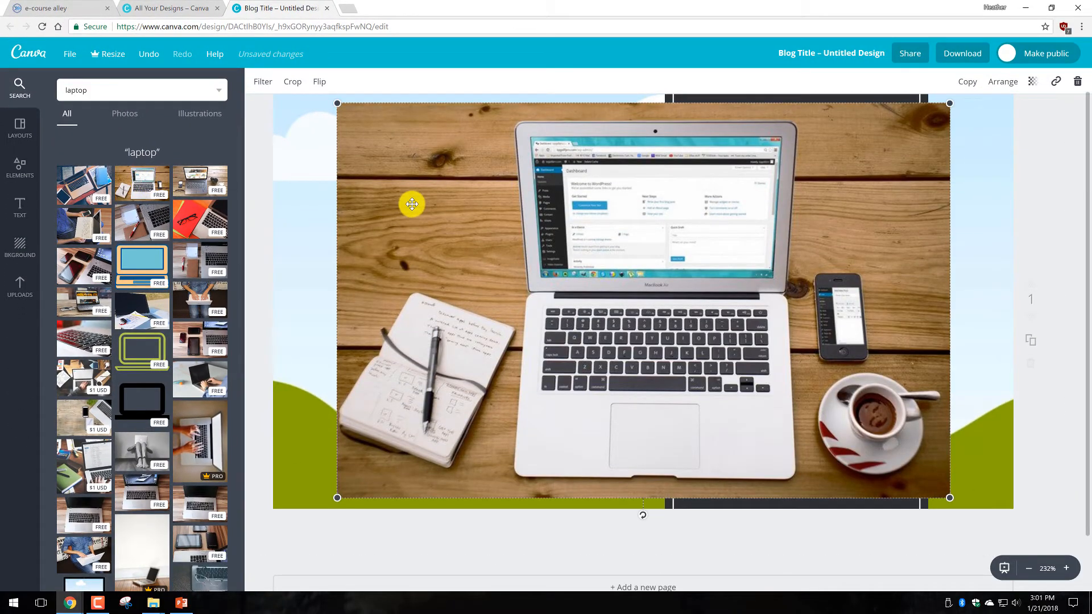
drag(409, 204, 427, 156)
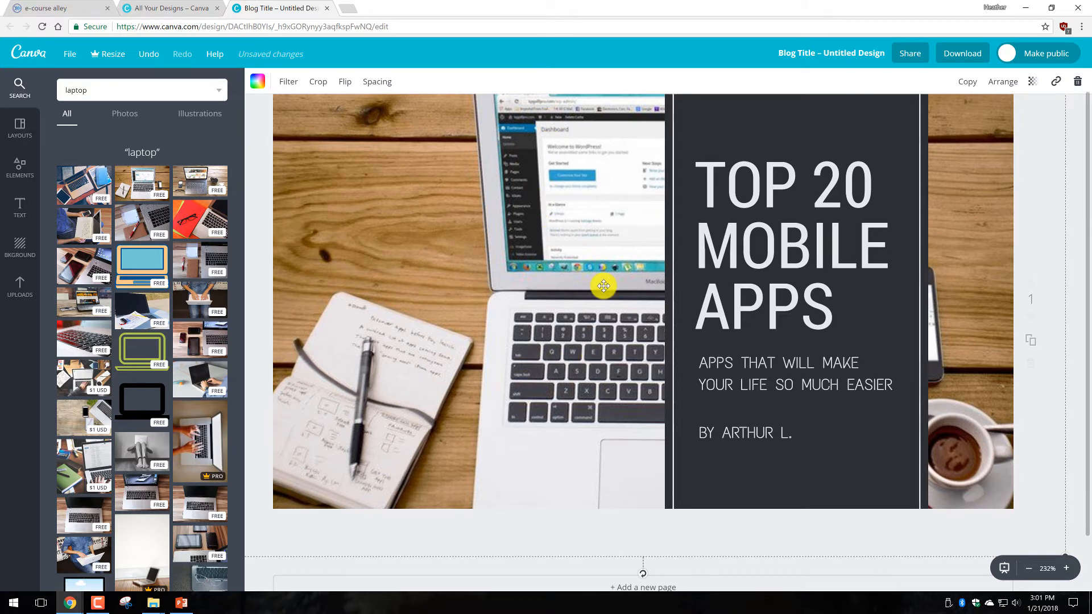
Replace the heading "TOP 20 MOBILE APPS" with "ONLINE COURSE CREATION".
click(776, 214)
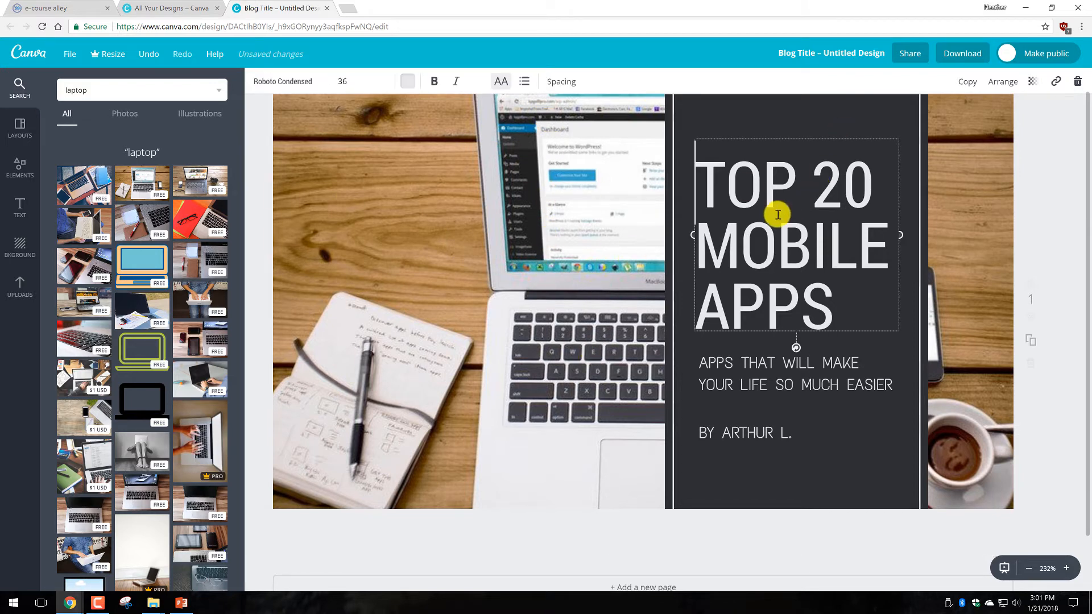
double_click(778, 214)
click(830, 298)
drag(825, 298, 709, 189)
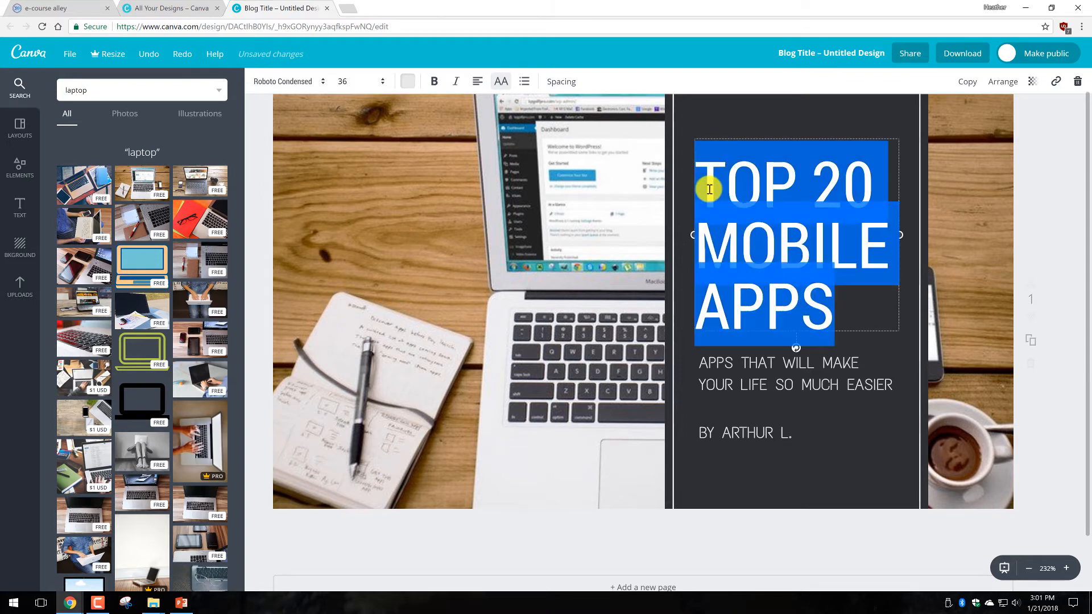
text(ONLI)
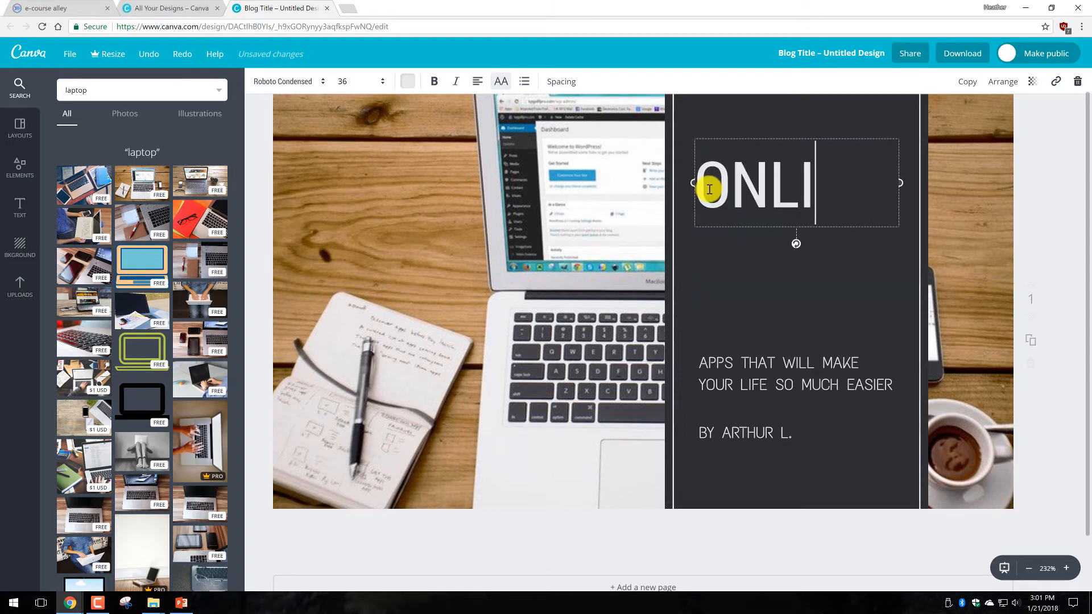
text(NE COURSE CREATION)
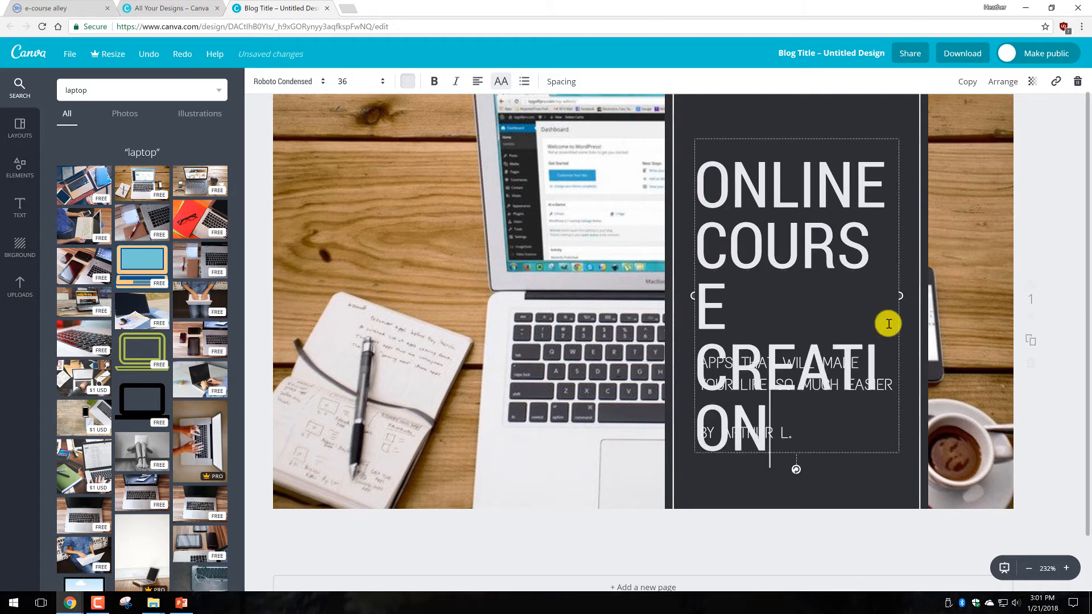
Set the heading's font size to 28.
drag(754, 423, 709, 176)
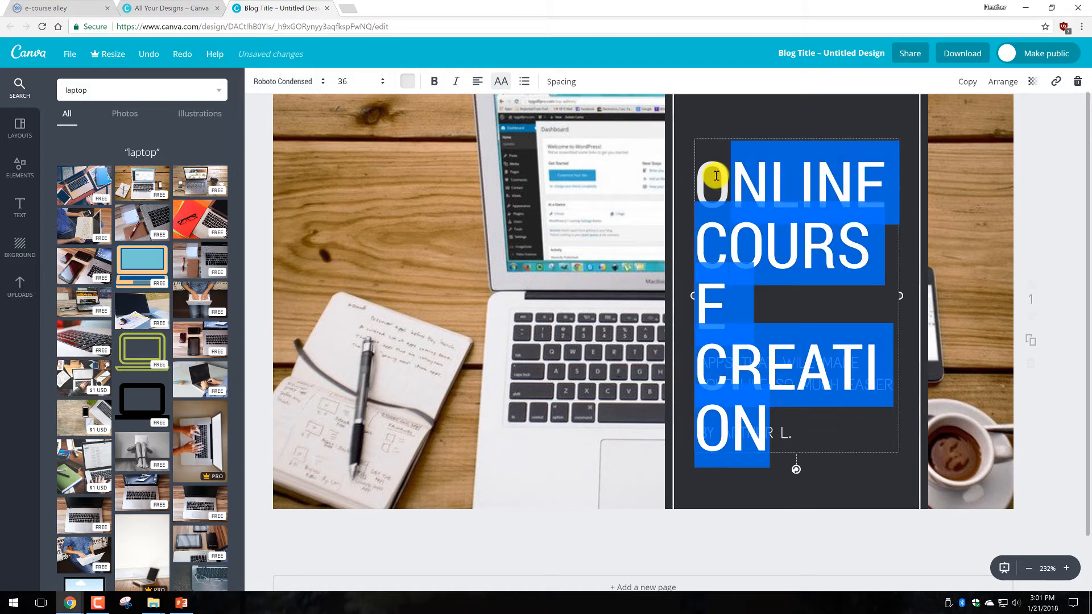
click(377, 81)
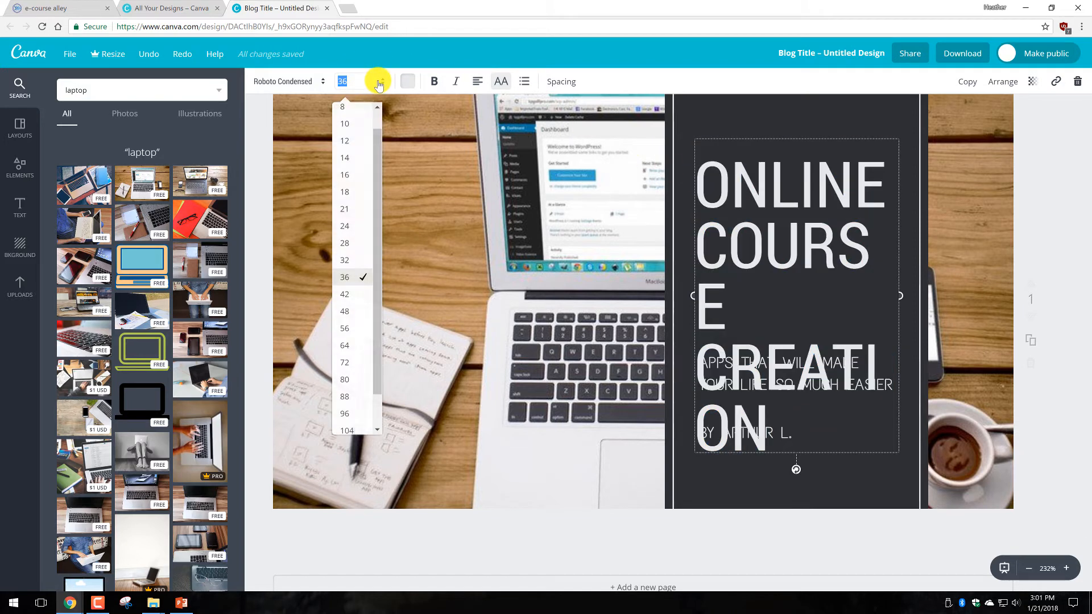
click(352, 242)
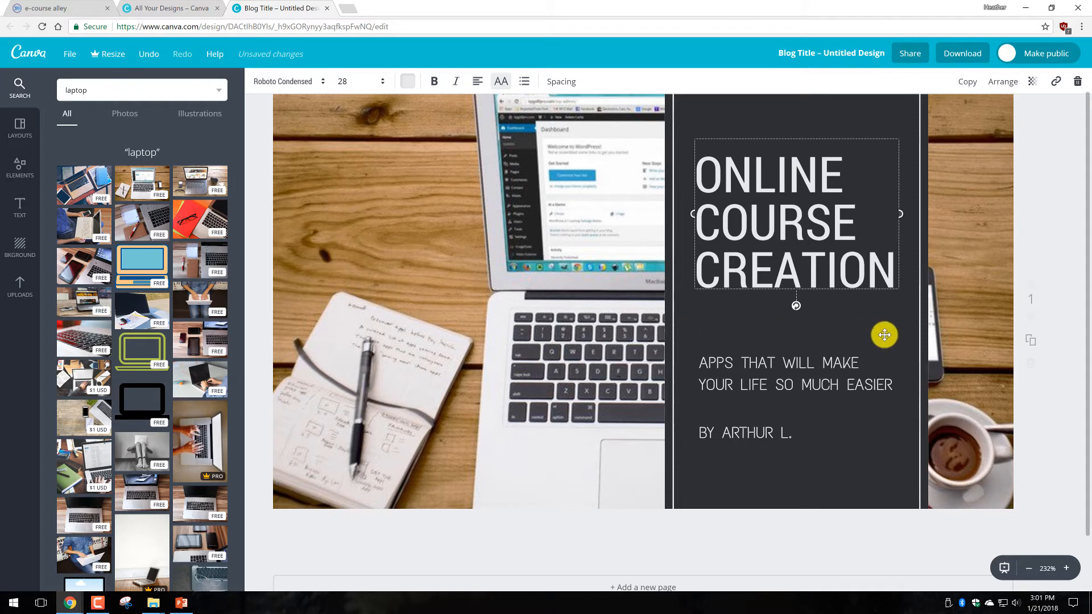
Browse the fonts and change the heading's font to Open Sans Extra Bold.
click(323, 86)
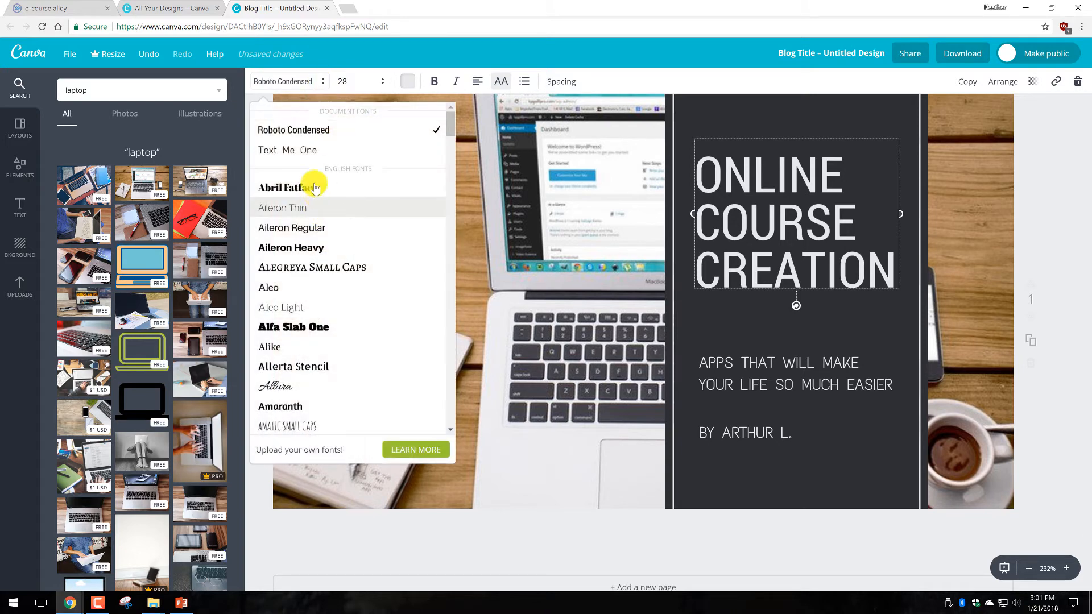
scroll(382, 250, down, 3)
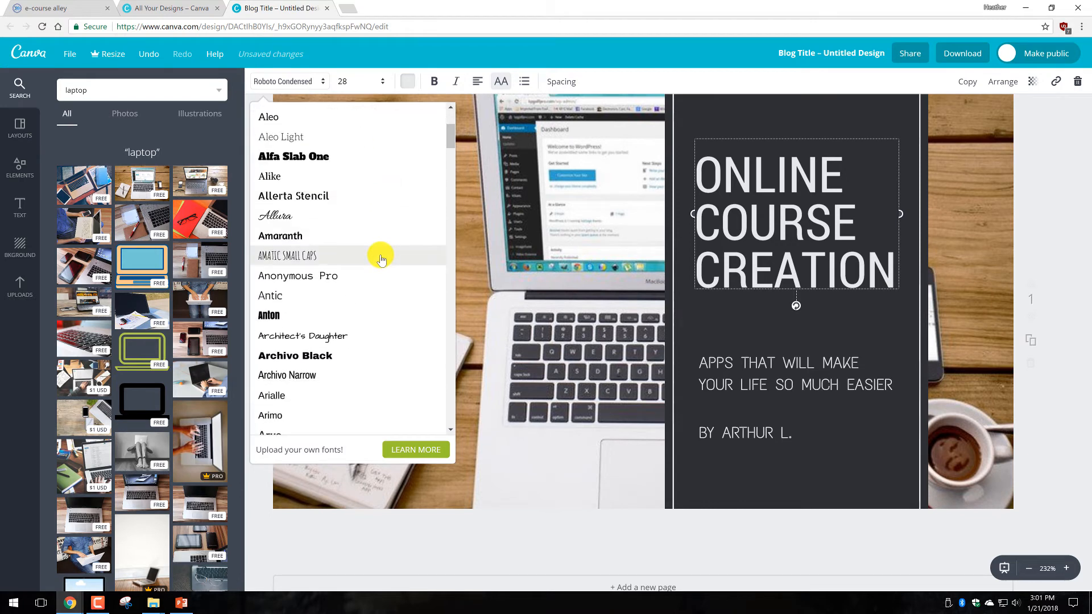
scroll(364, 276, down, 20)
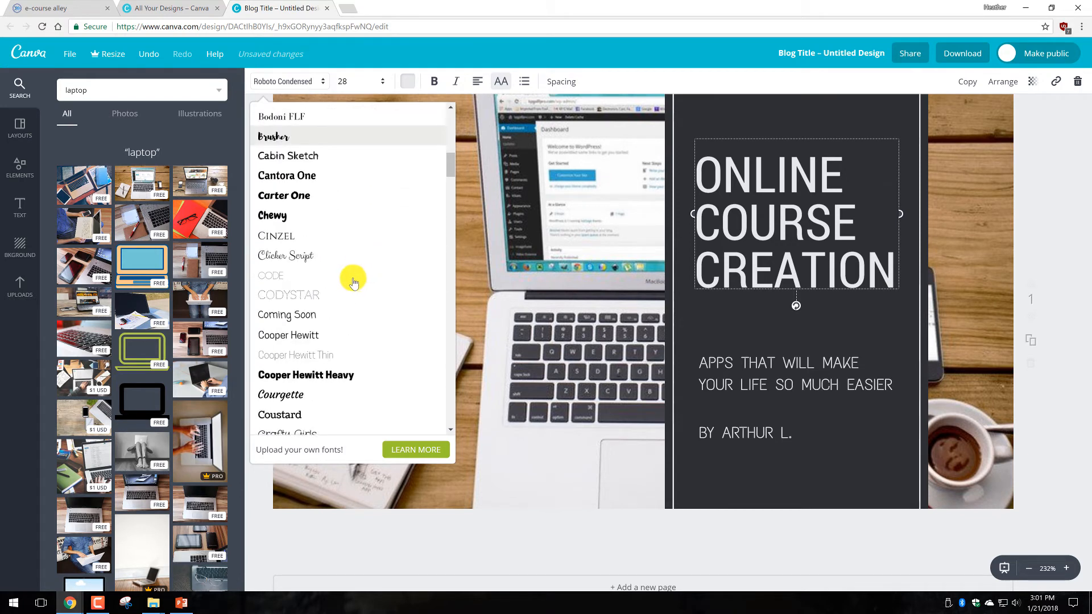
scroll(353, 282, down, 15)
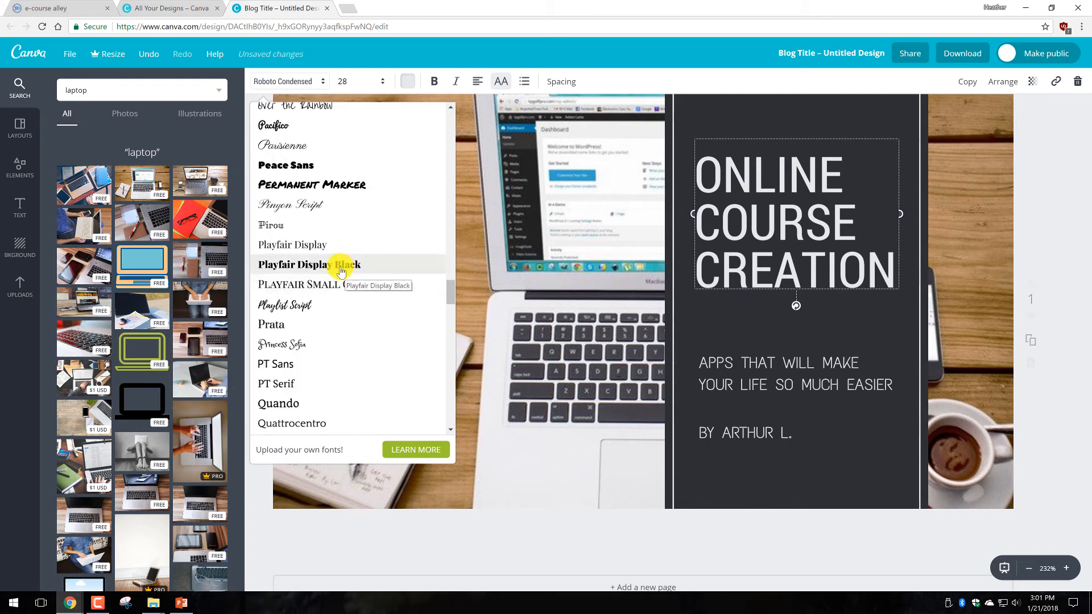
scroll(342, 271, up, 6)
scroll(337, 269, up, 1)
scroll(339, 275, down, 1)
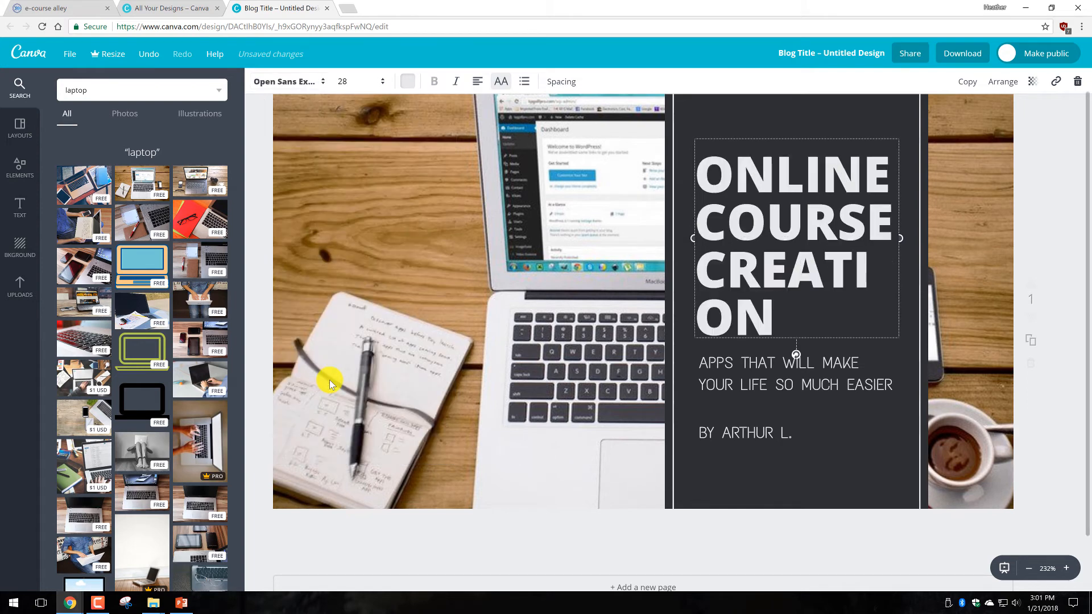
Set the heading's font size to 24, widen its text box so each word fits on one line, and center it in the dark panel.
click(381, 82)
click(354, 254)
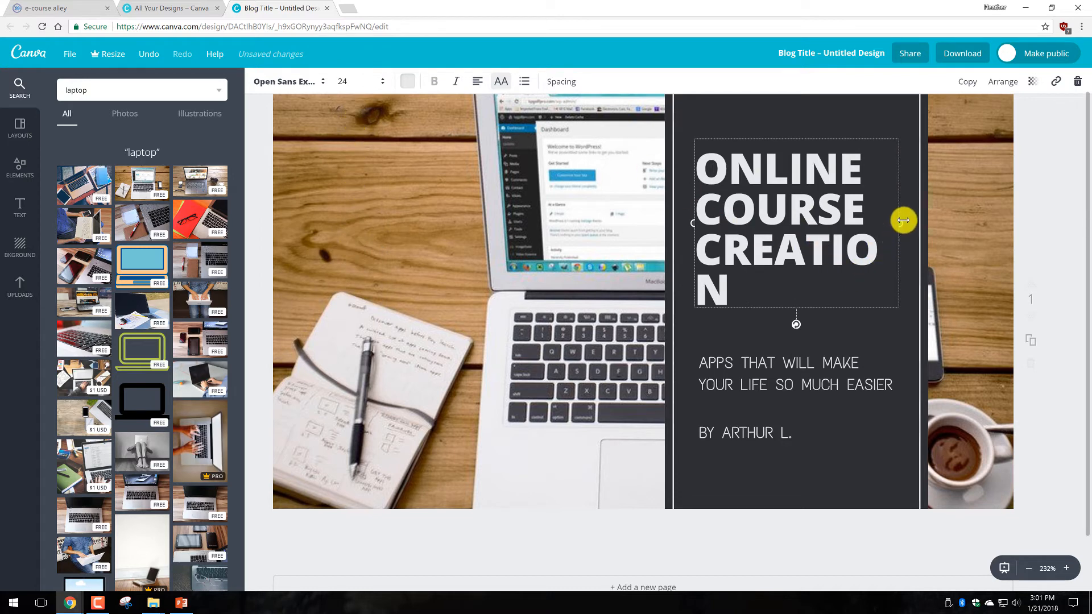
drag(905, 220, 923, 219)
drag(842, 268, 833, 270)
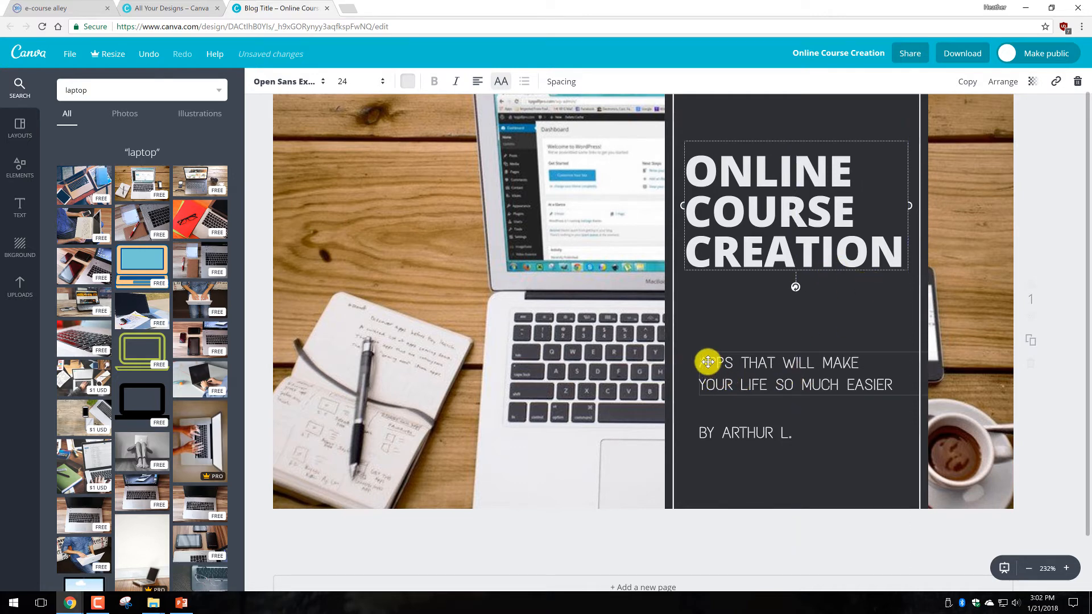
Replace the subtitle below the heading with "10 TIPS FOR CREATING AN EPIC ONLINE COURSE".
click(704, 362)
drag(718, 365, 1042, 365)
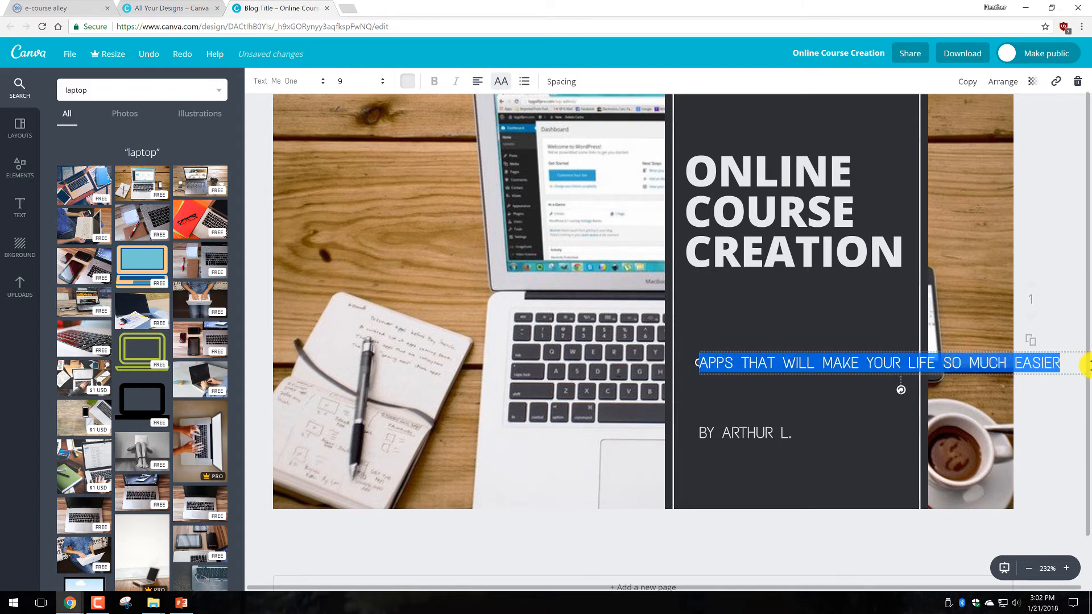
text(10)
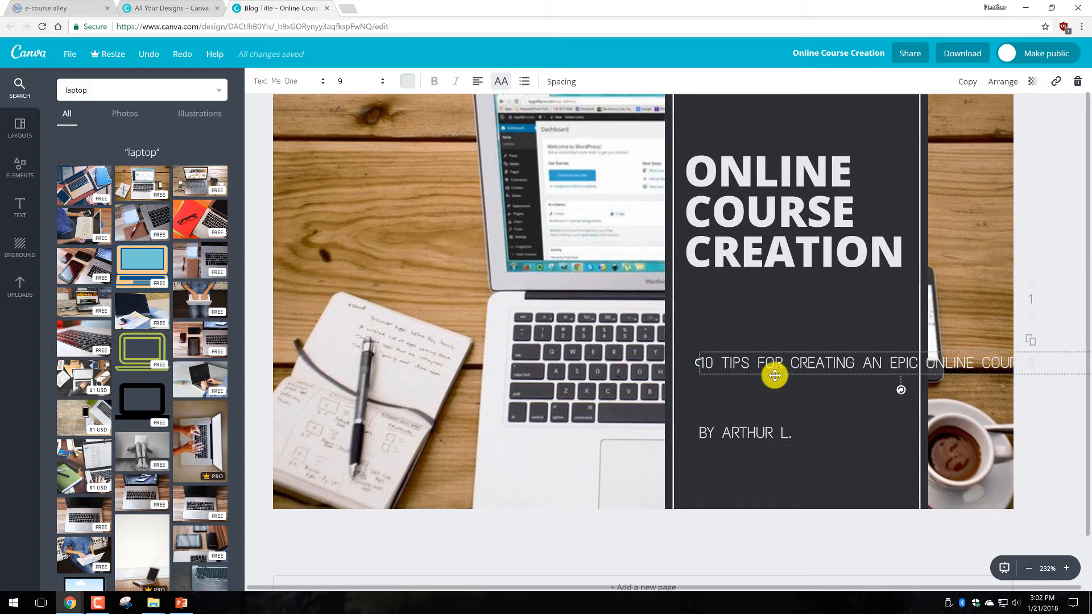
Move the subtitle toward the dark panel's edge and change its font to Open Sans.
drag(704, 358, 669, 348)
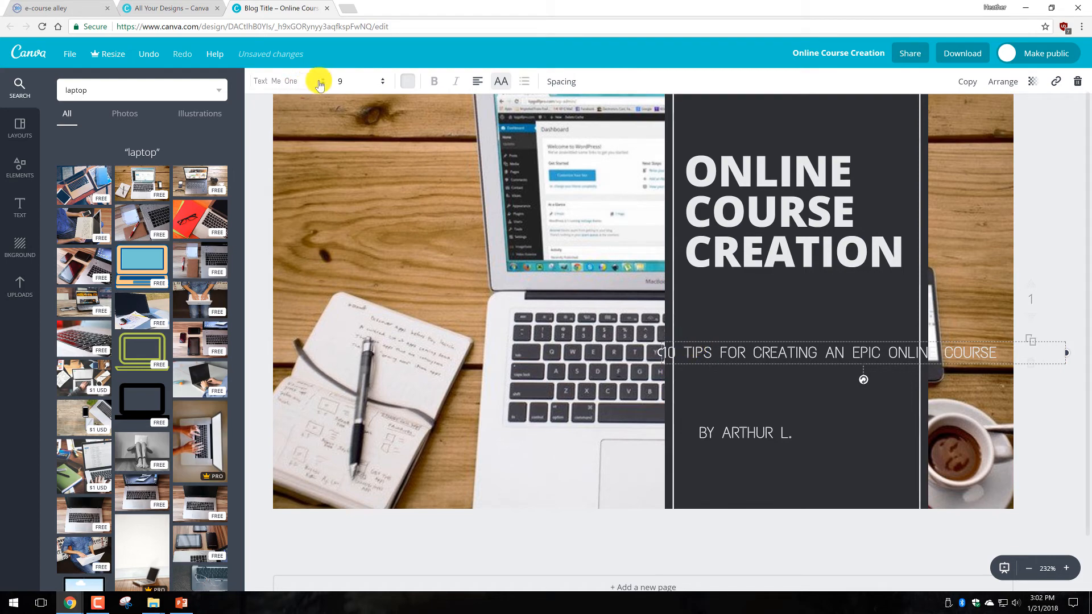
click(322, 81)
scroll(301, 341, down, 20)
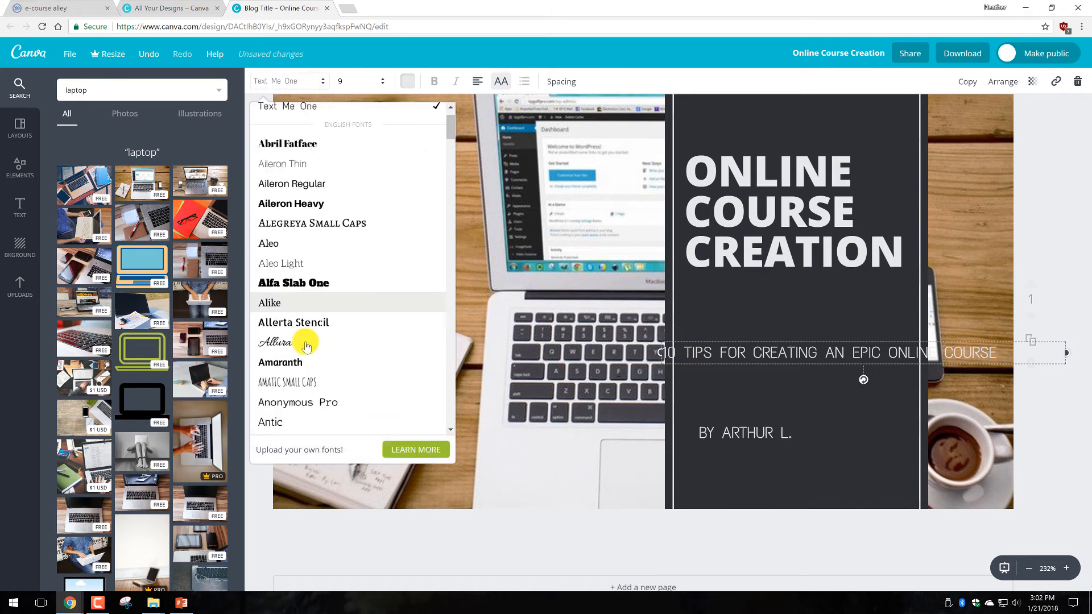
scroll(297, 345, down, 4)
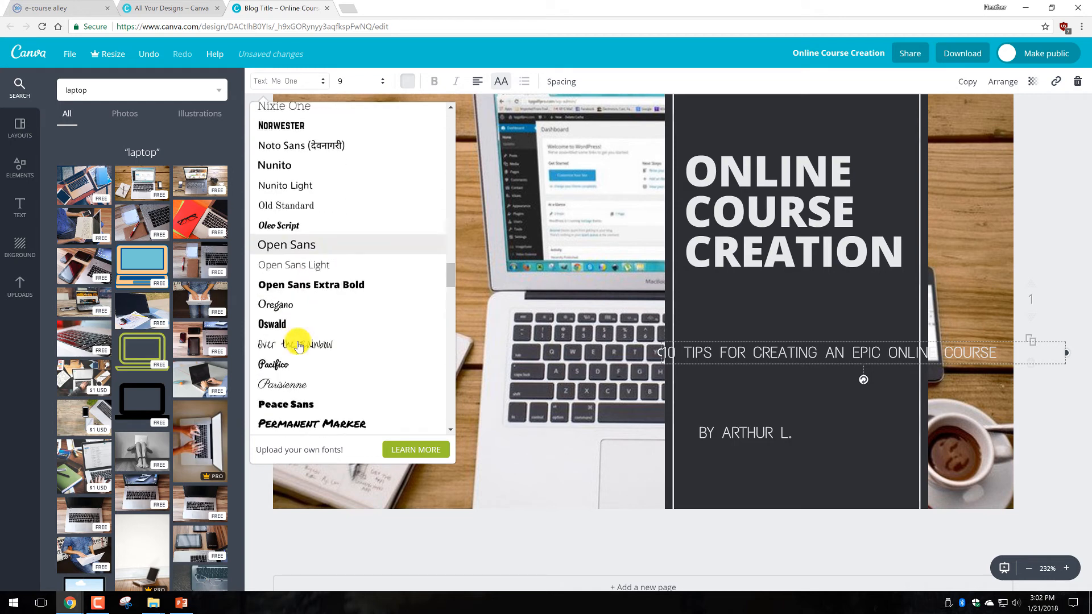
click(296, 234)
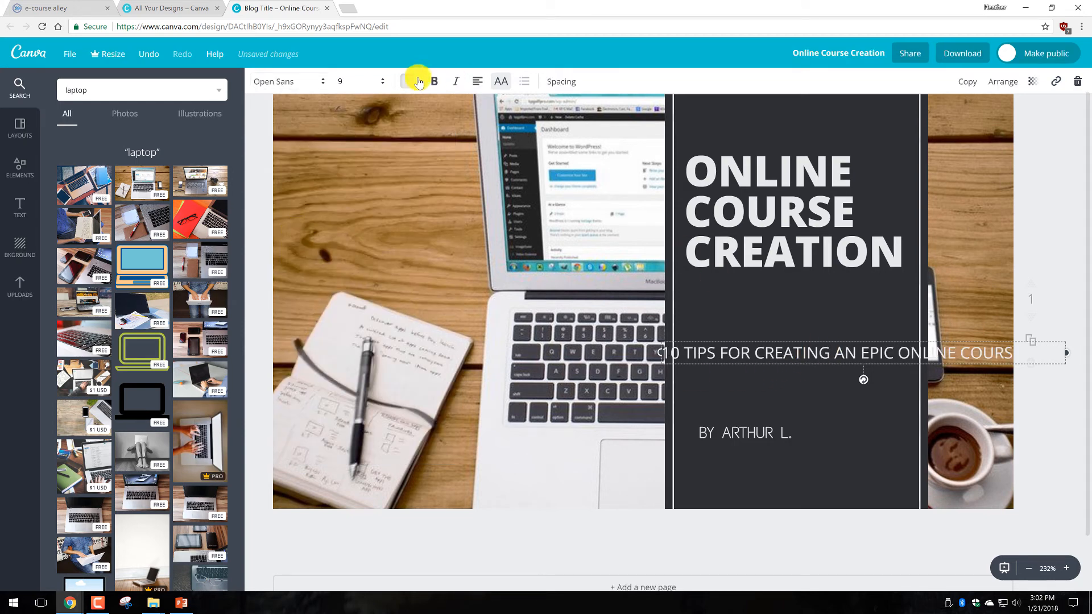
Set the subtitle's font size to 8, narrow its text box so it wraps onto two lines, and align it with the heading.
click(382, 83)
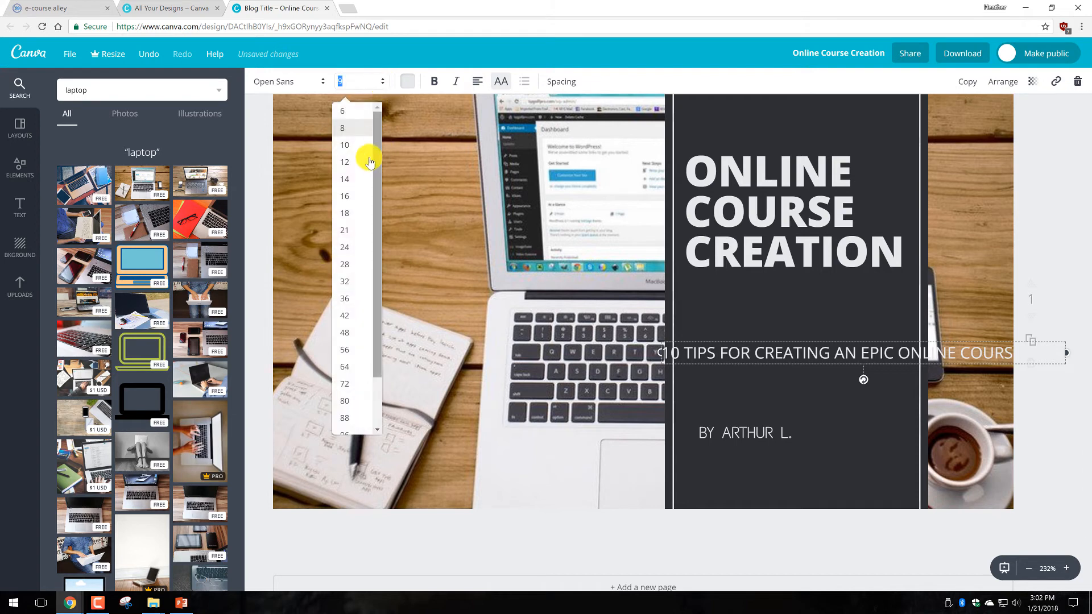
click(357, 130)
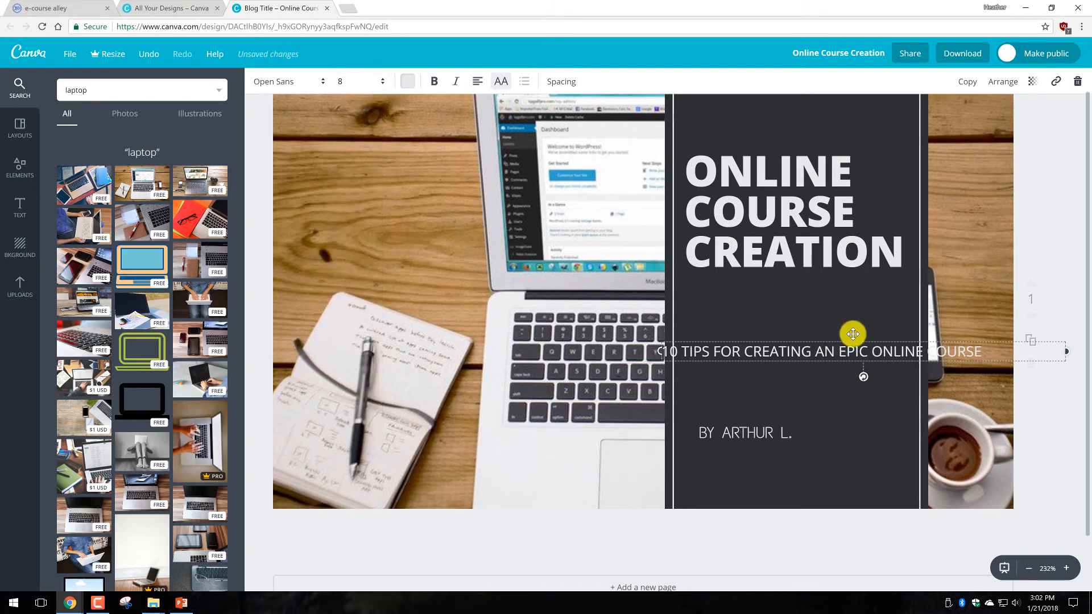
drag(1065, 351, 832, 359)
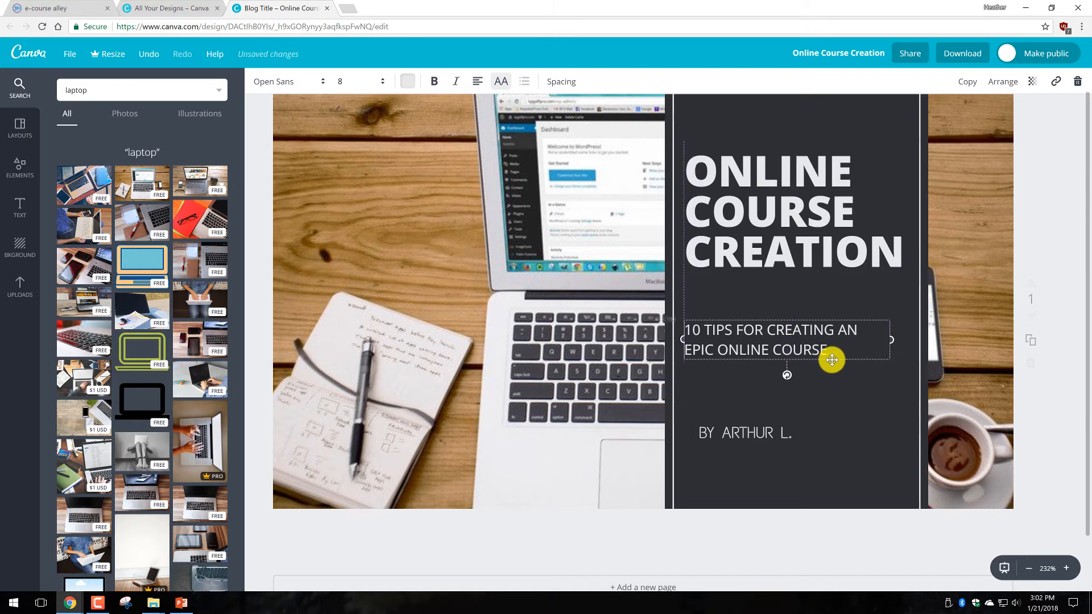
click(760, 434)
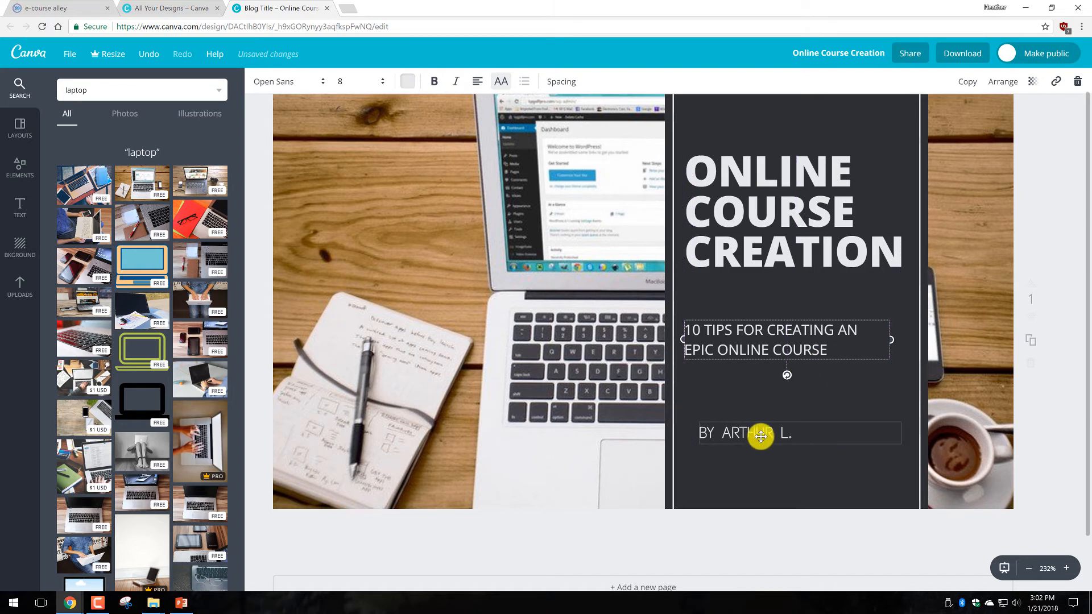
drag(794, 434, 693, 434)
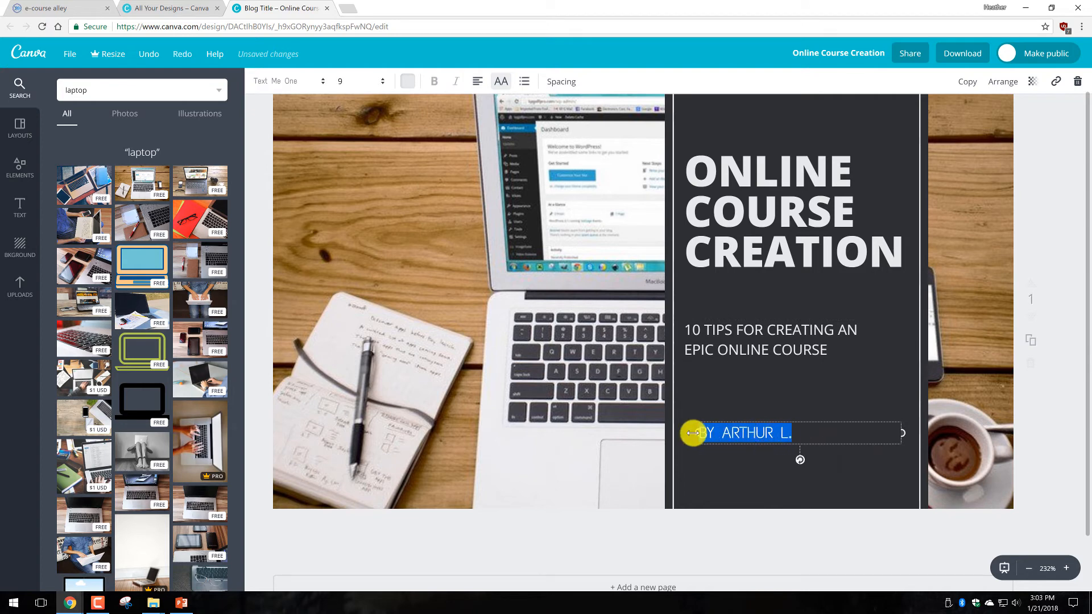
text(WWW.ECOURSE-ALLEY.COM)
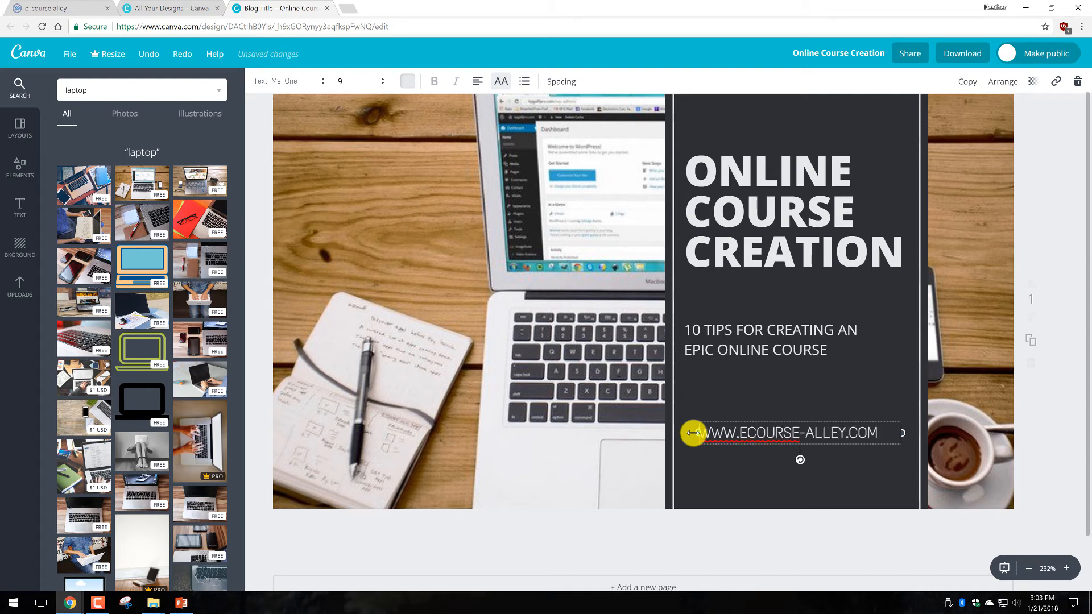
Turn off uppercase for the website address and change its font to Open Sans Extra Bold.
drag(887, 434, 690, 431)
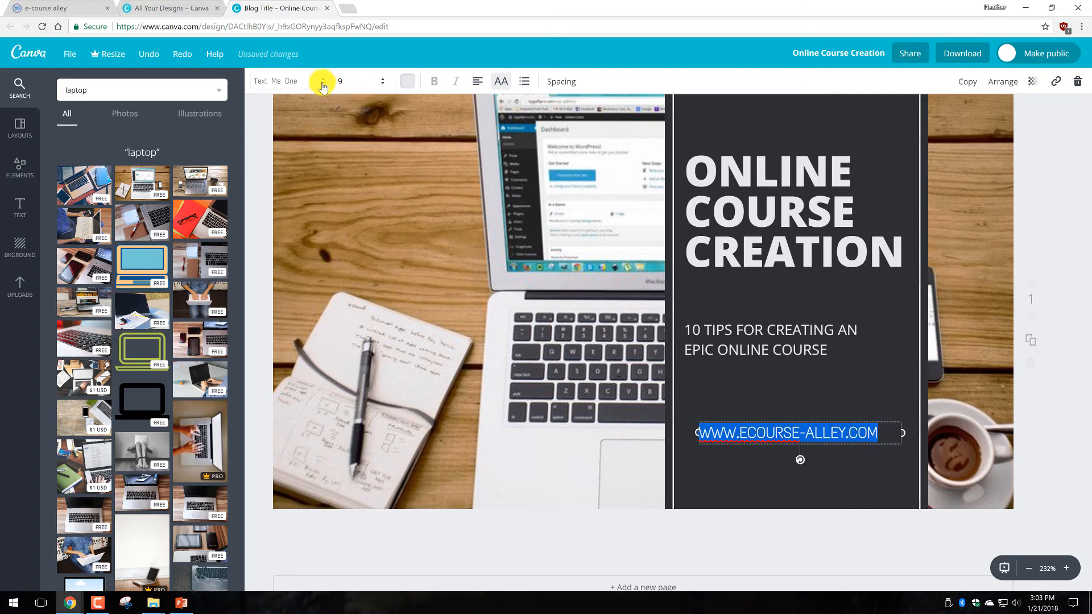
click(322, 85)
click(499, 85)
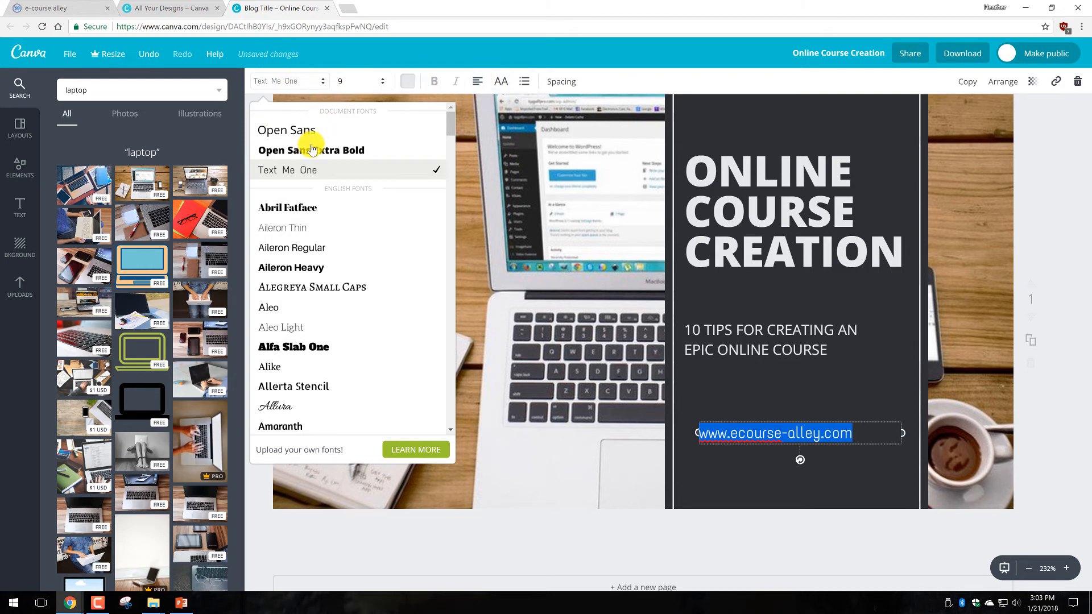
click(310, 150)
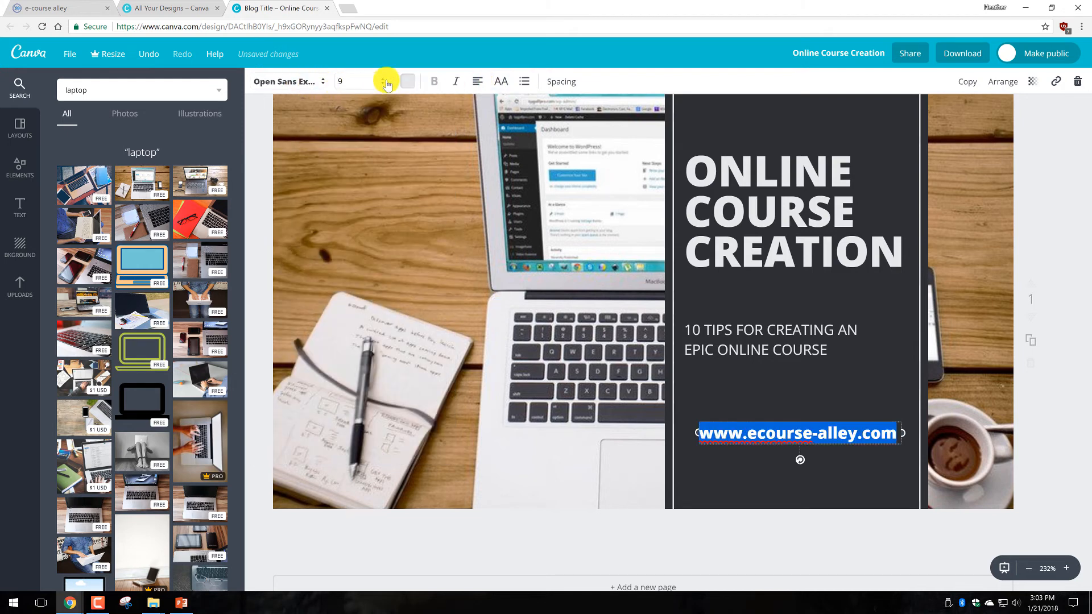
Set the website address's font size to 6, shrink its text box to fit, and move it to the dark panel's bottom edge.
click(384, 85)
click(358, 107)
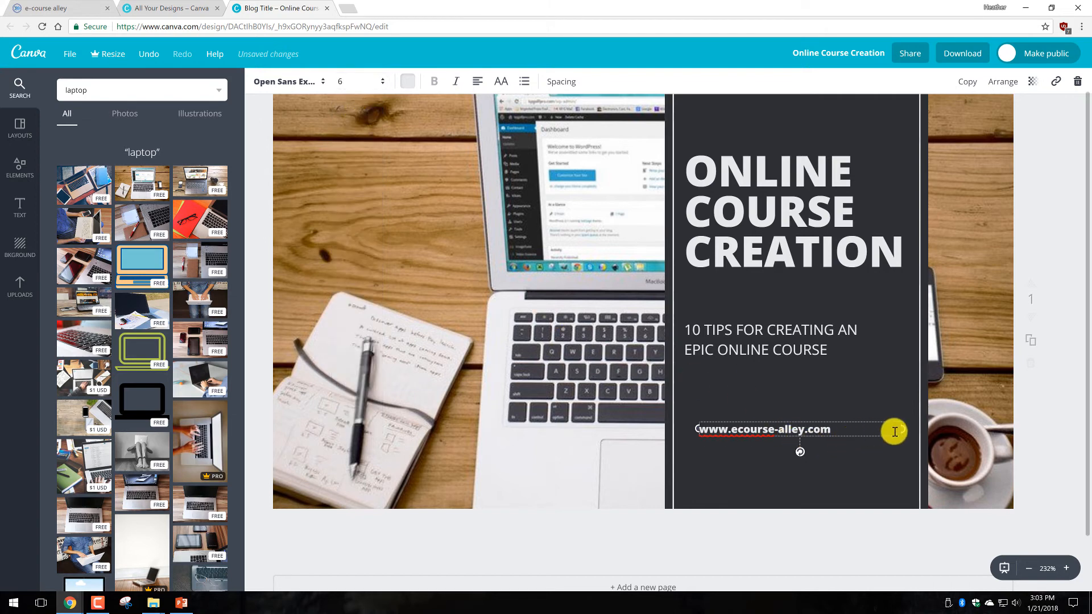
drag(902, 429, 839, 429)
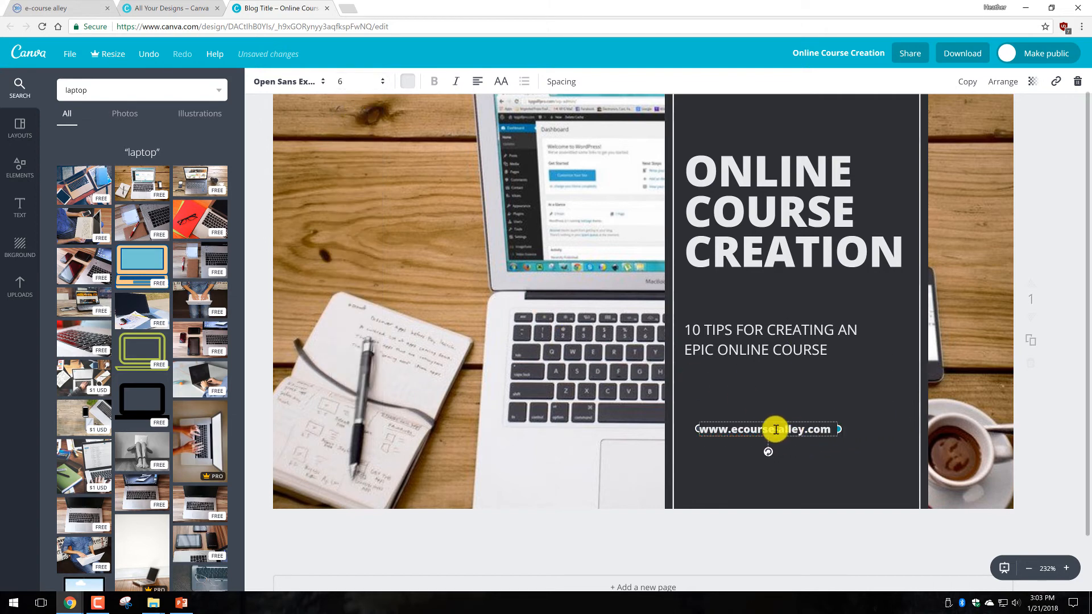
drag(748, 438, 741, 435)
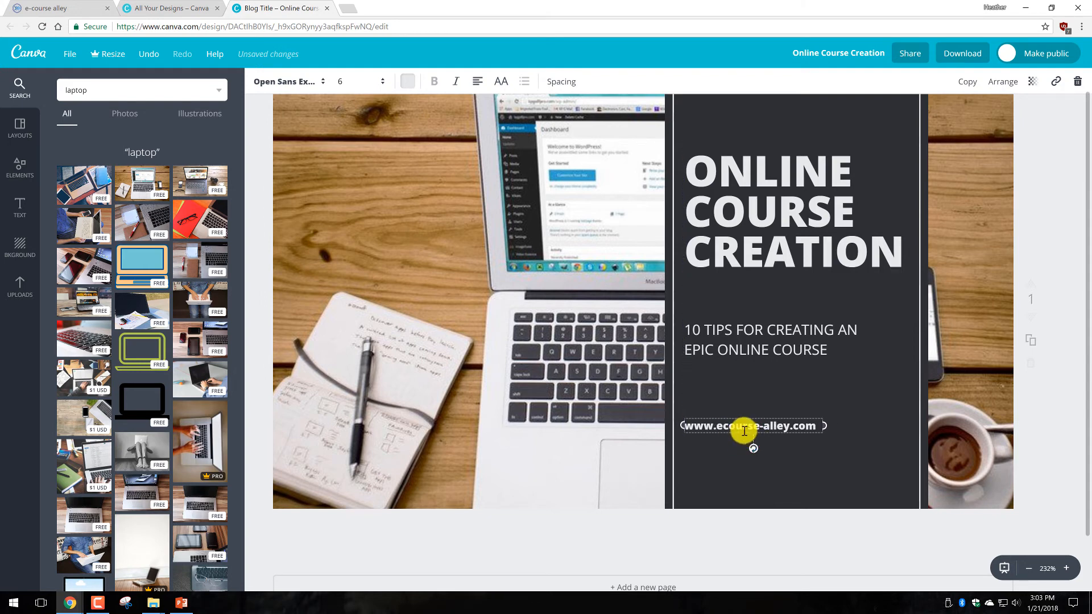
drag(746, 434, 798, 494)
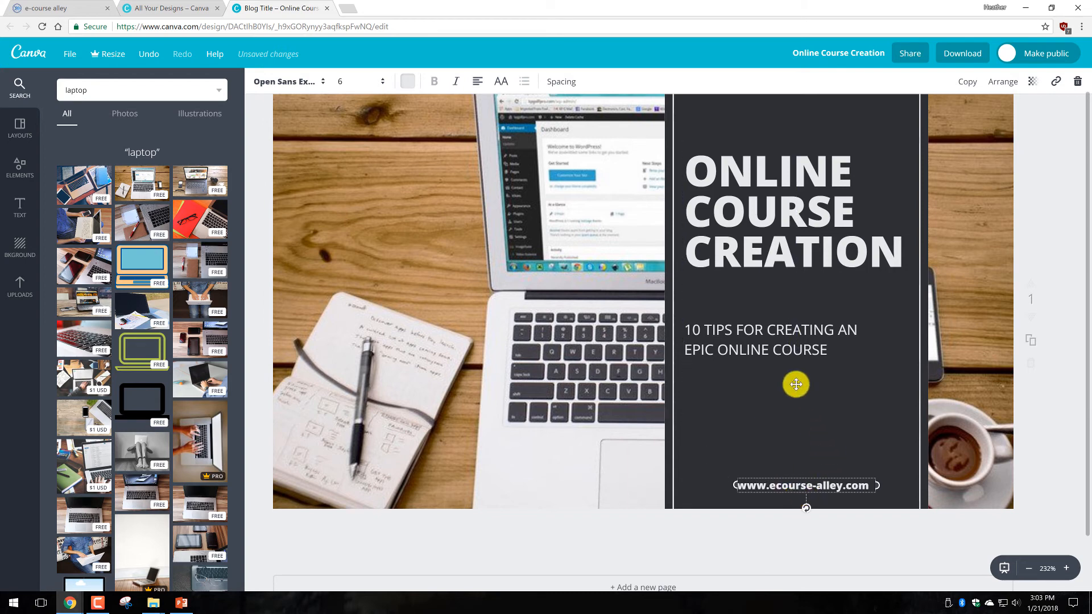
Move the subtitle slightly lower and center the website address horizontally in the dark panel.
click(765, 346)
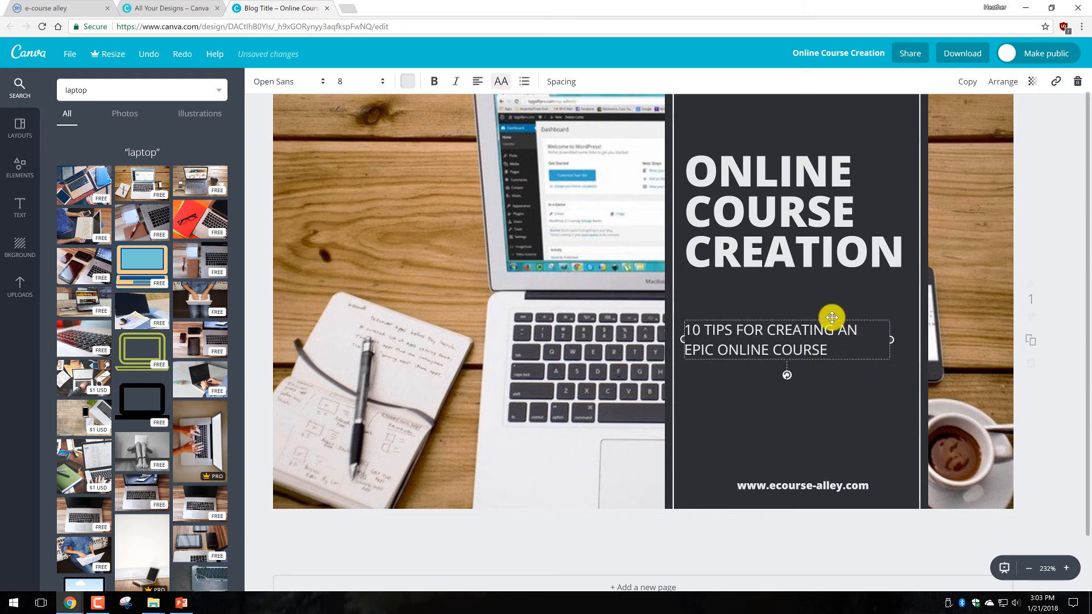
drag(836, 319, 837, 332)
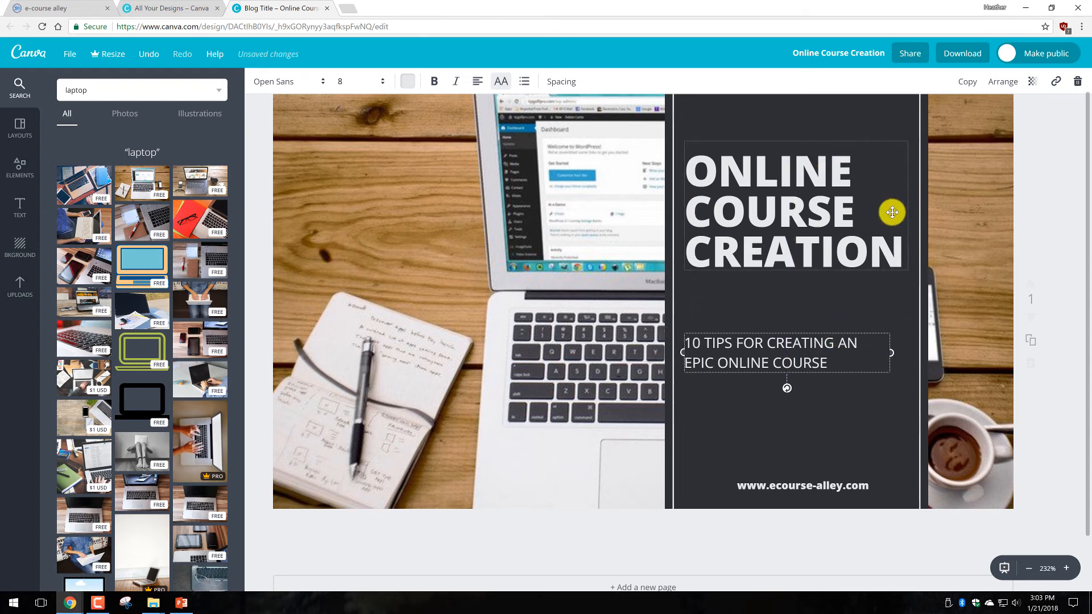
click(892, 120)
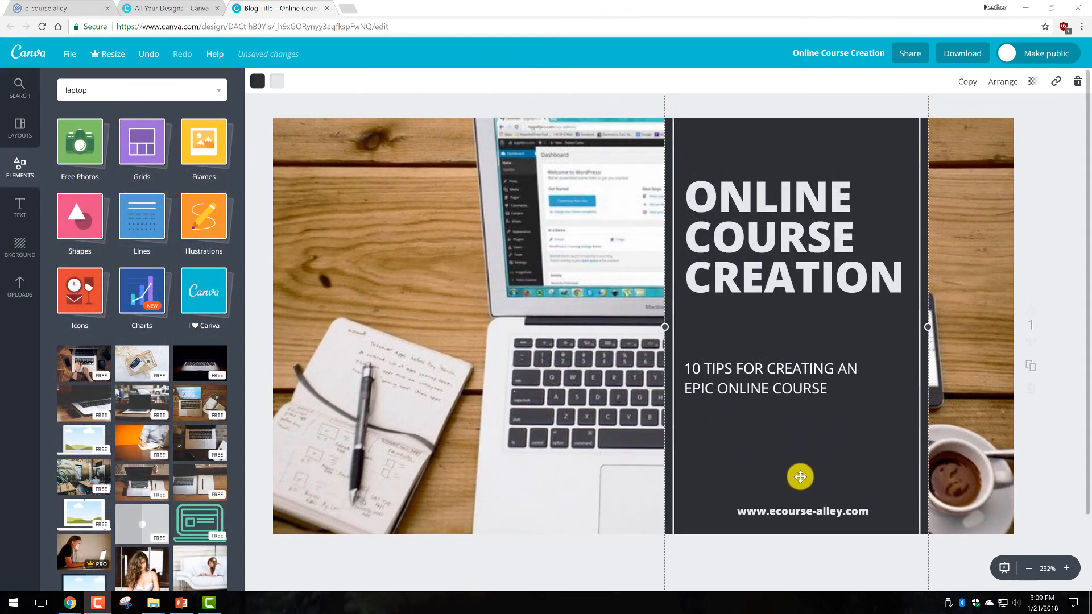
click(785, 513)
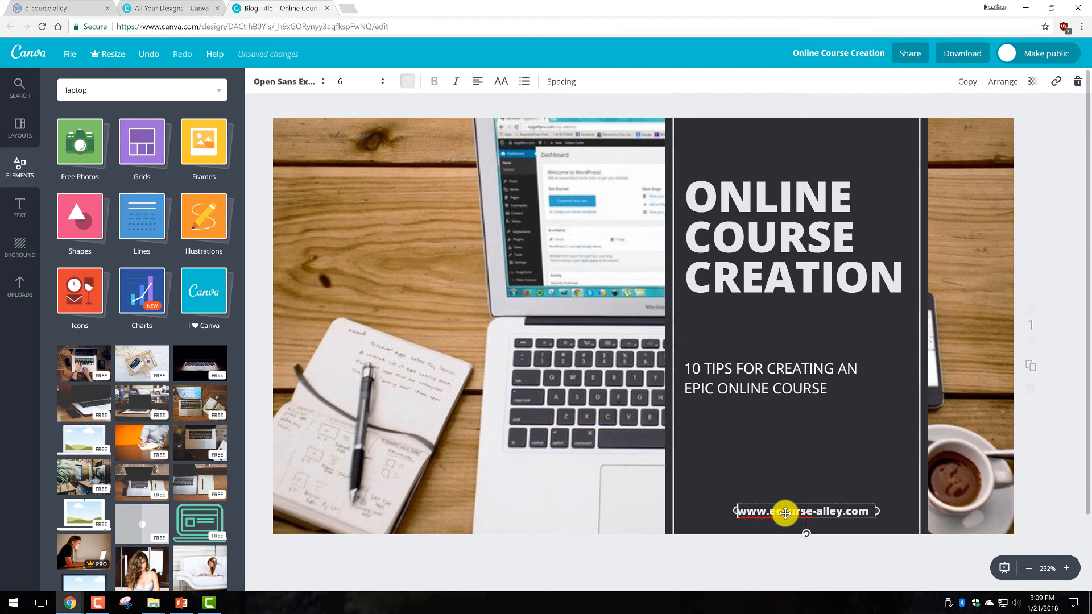
drag(791, 503, 786, 502)
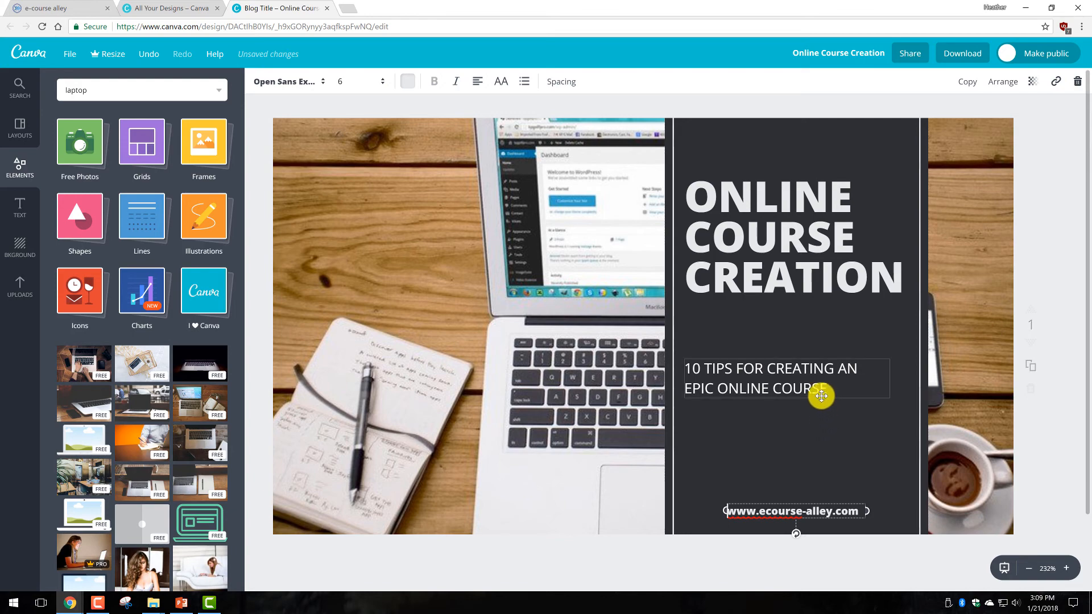
Change the subtitle's text color to blue.
click(771, 396)
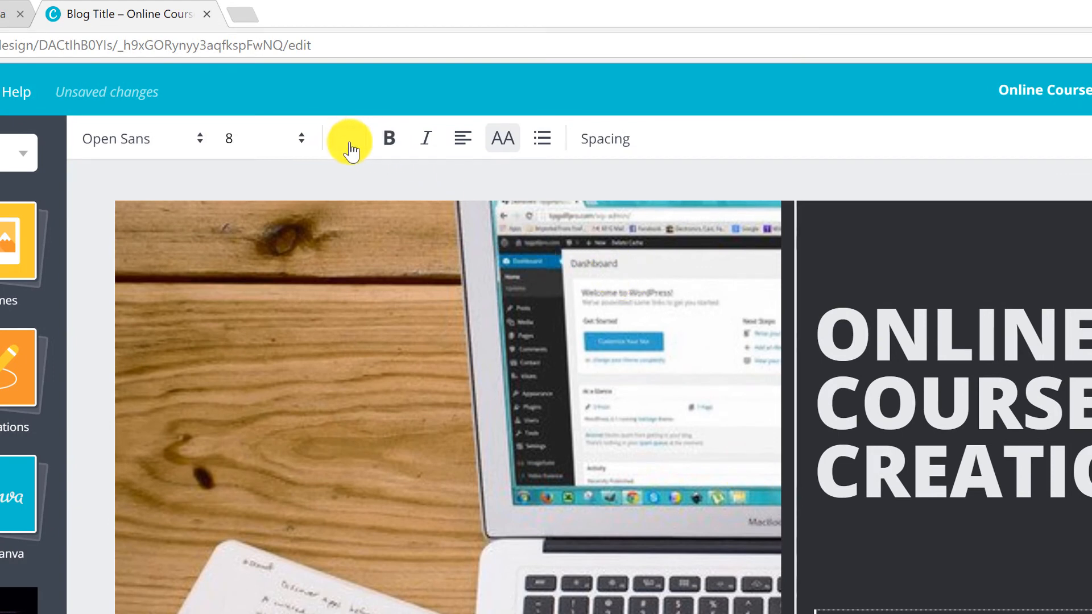
click(350, 149)
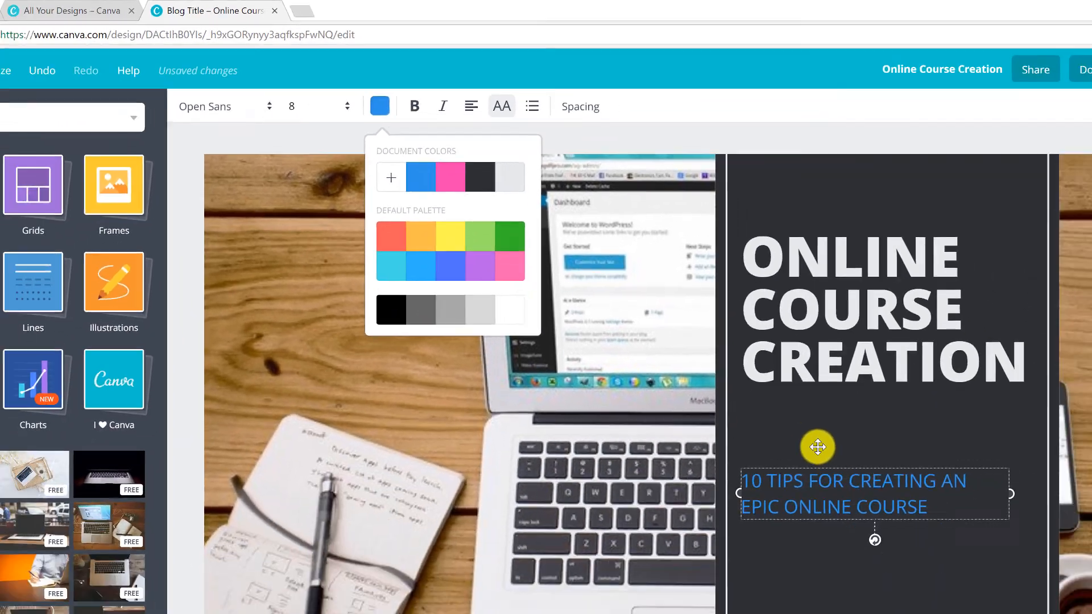
click(920, 572)
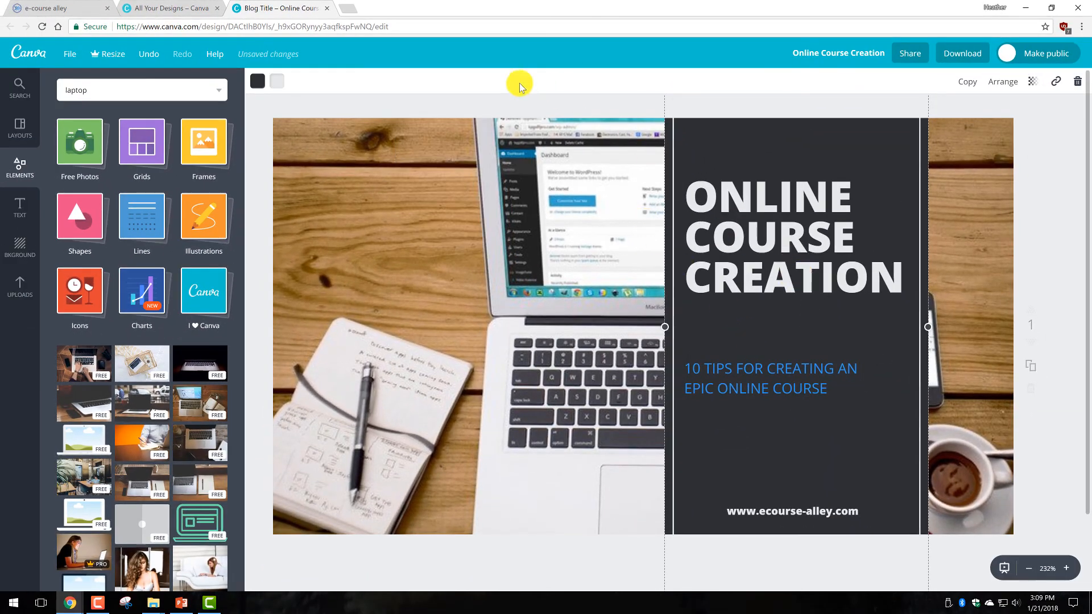
Examine the subtitle's text color options, including the custom color wheel and its color code.
click(728, 371)
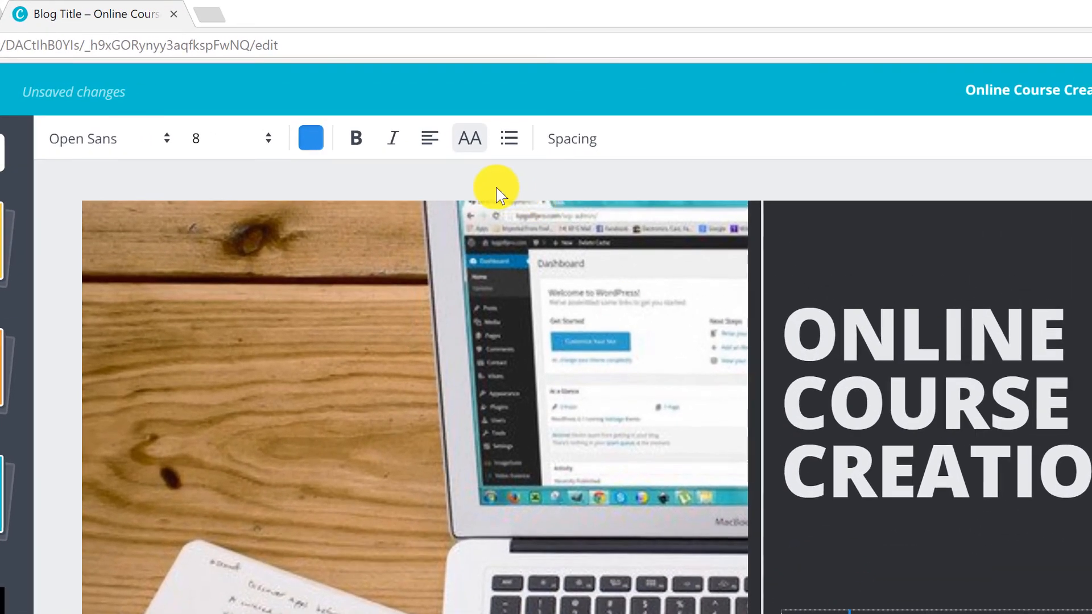
click(304, 149)
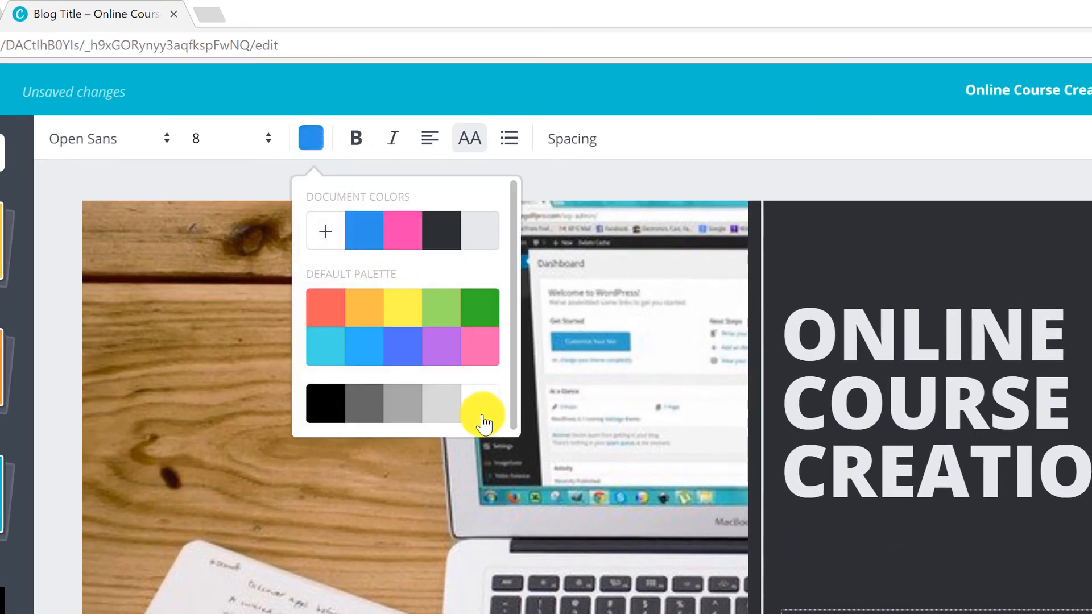
click(325, 229)
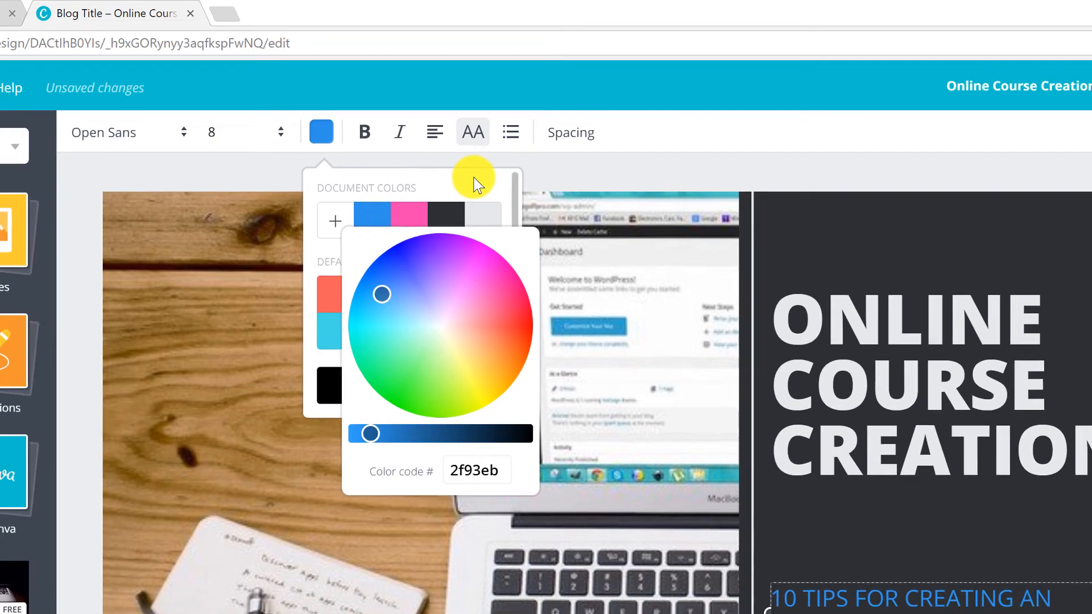
click(469, 192)
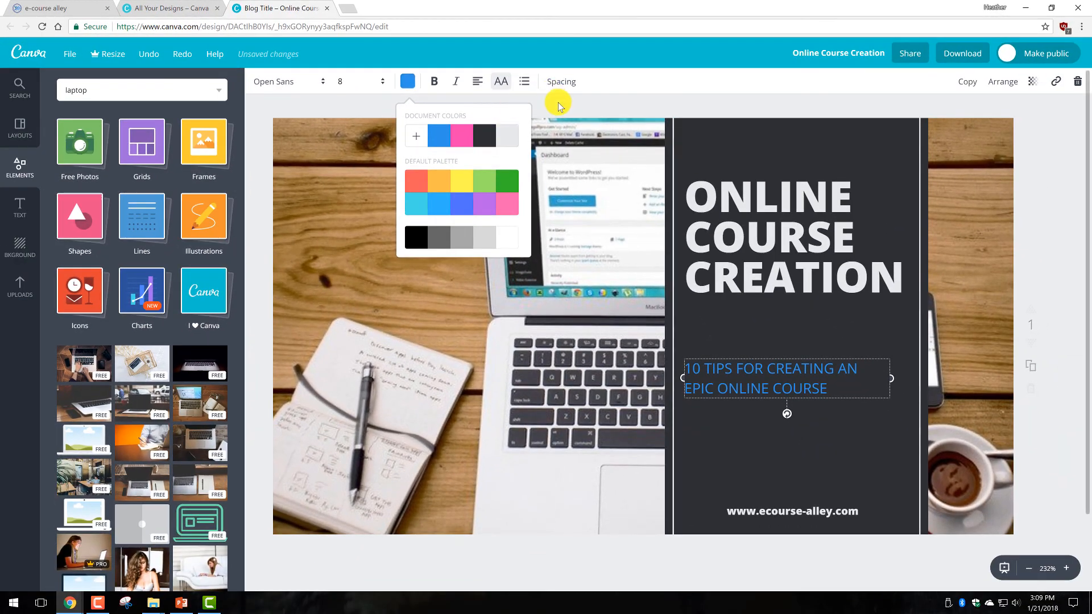
click(812, 478)
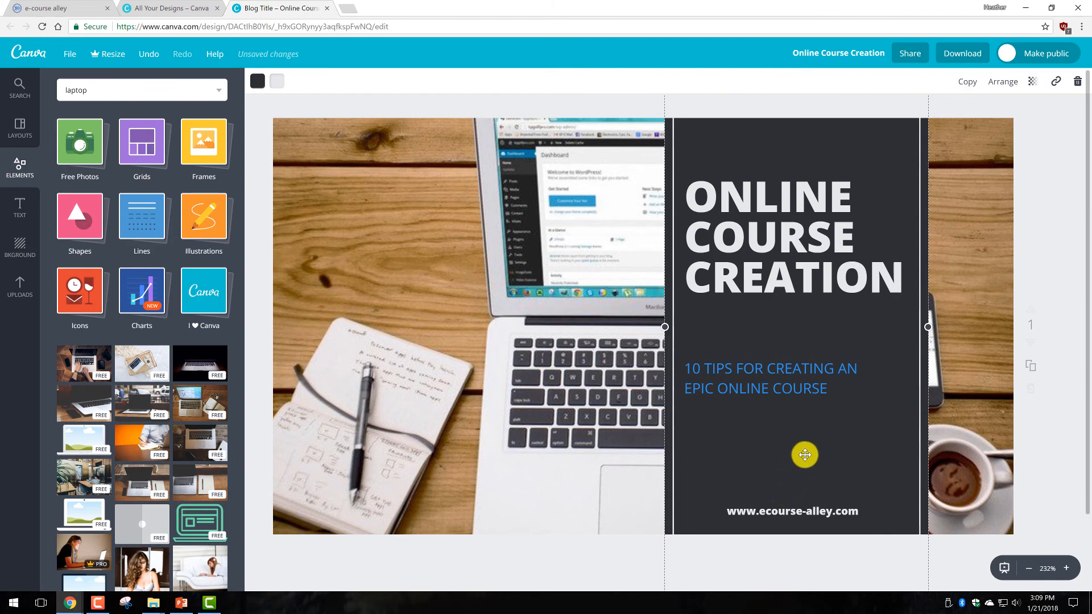
Save the changes to the design.
click(69, 54)
click(89, 173)
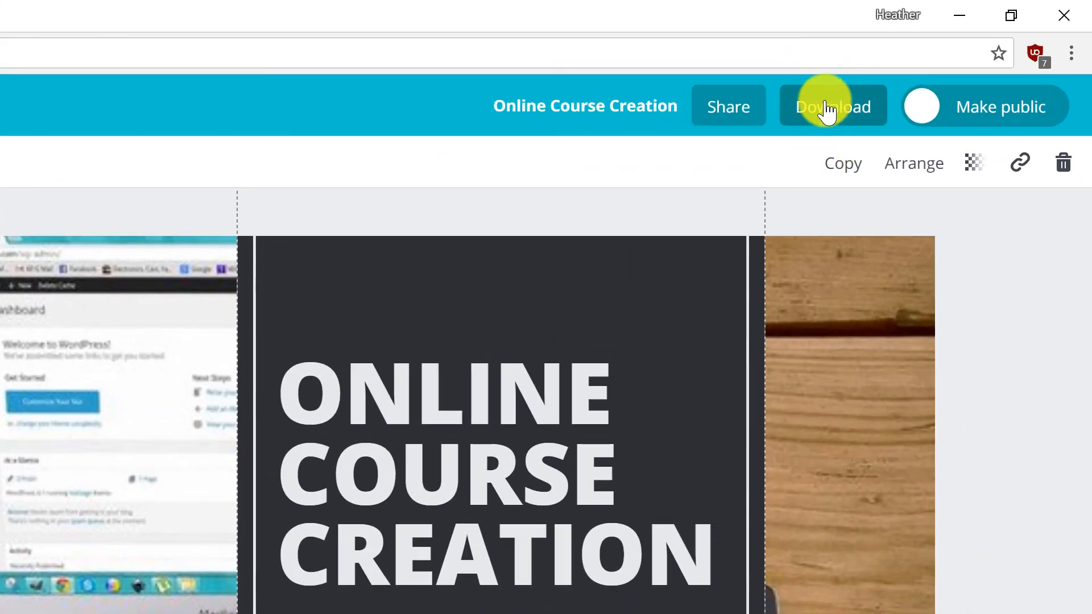
Review the file type options, download the design as PNG (Recommended), and open the downloaded image in Photos.
click(825, 112)
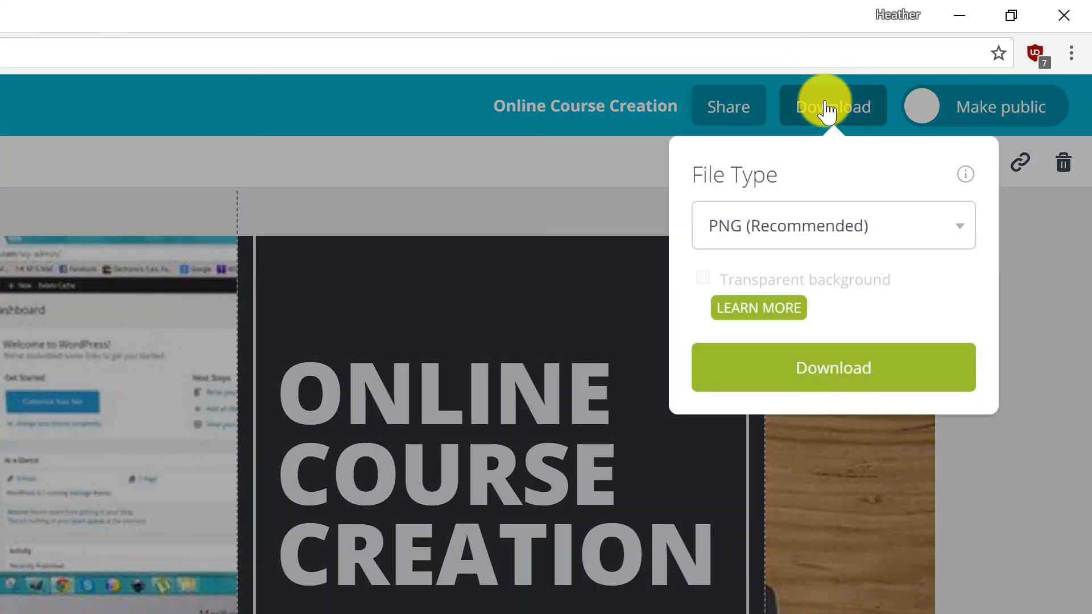
click(960, 235)
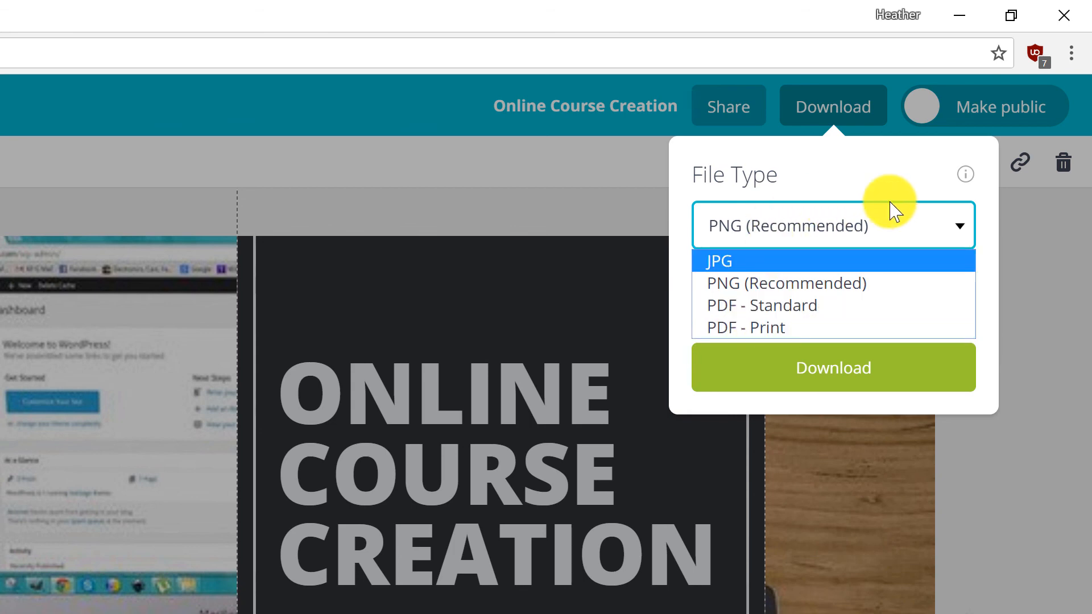
click(928, 190)
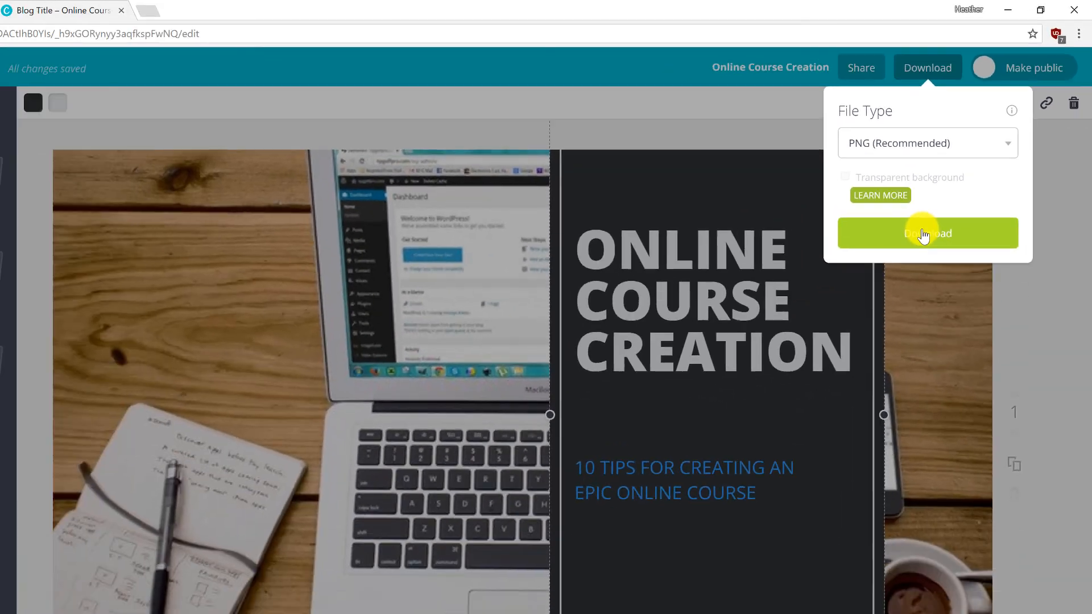
click(831, 363)
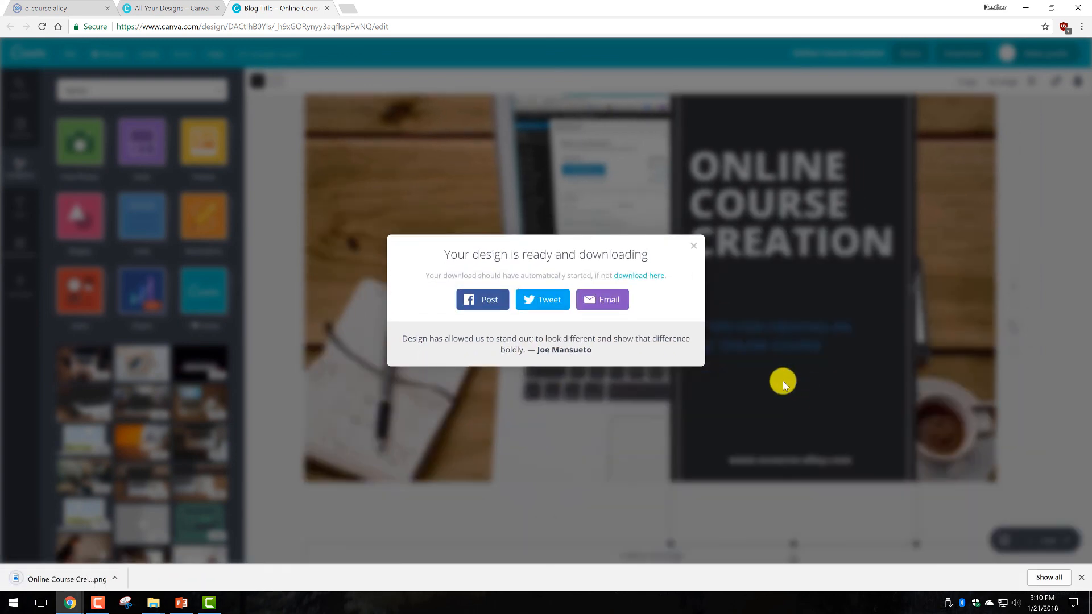
click(71, 577)
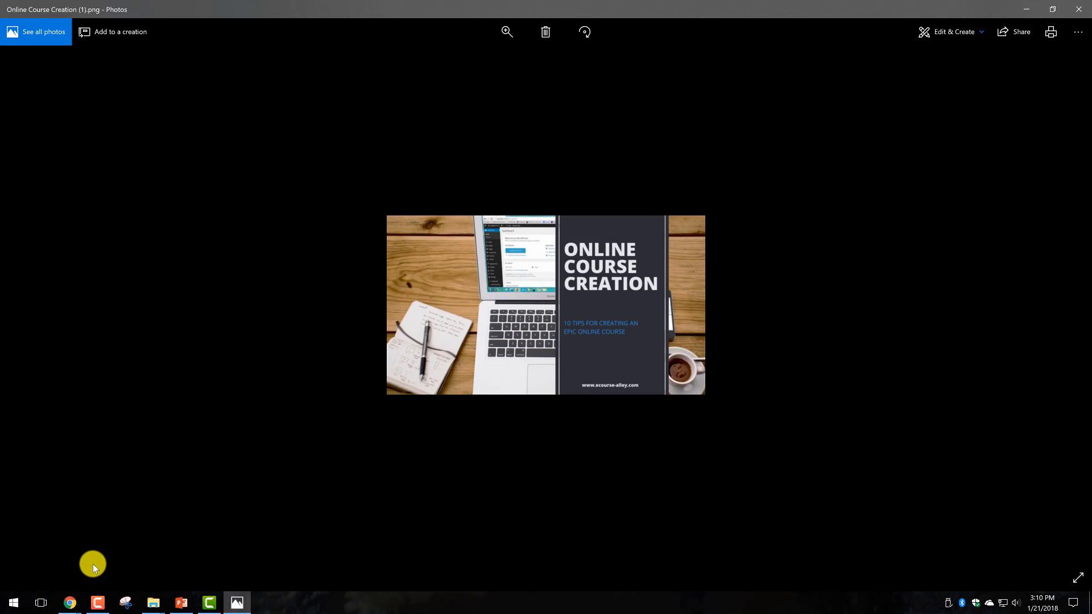